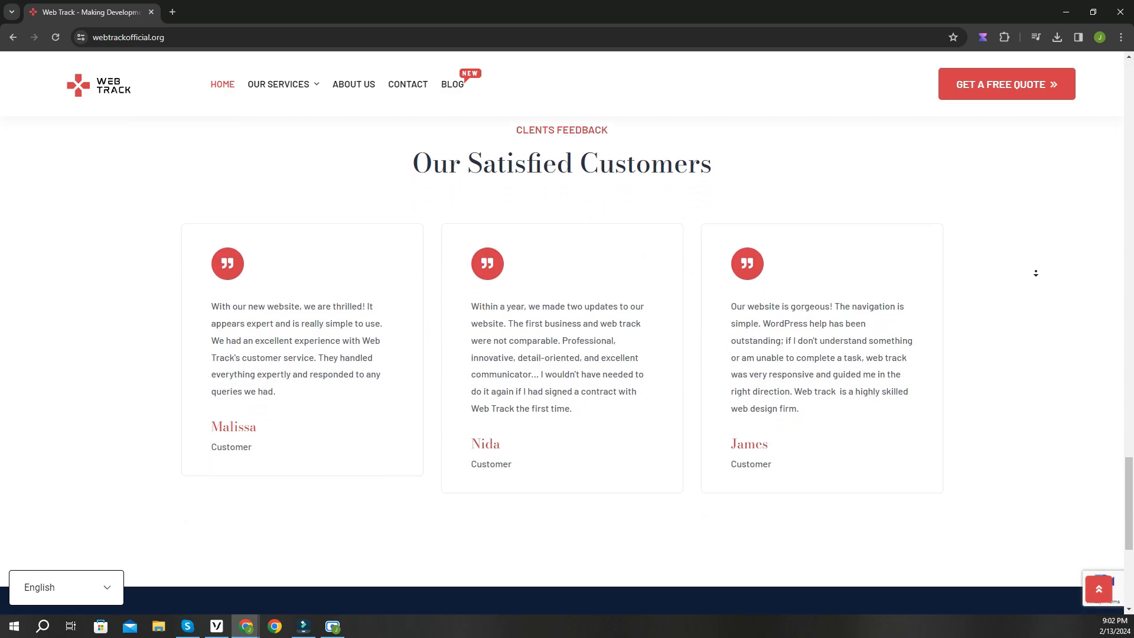
Leave the Web Track page and bring up the pages.github.com tab
middle_click(1036, 273)
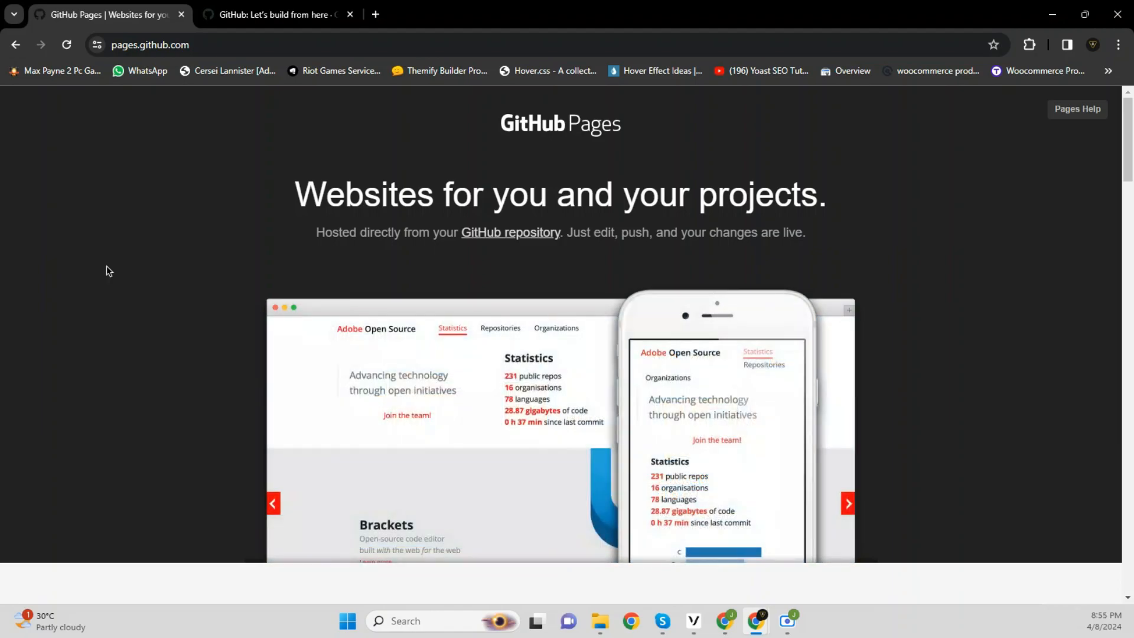
scroll(107, 270, down, 6)
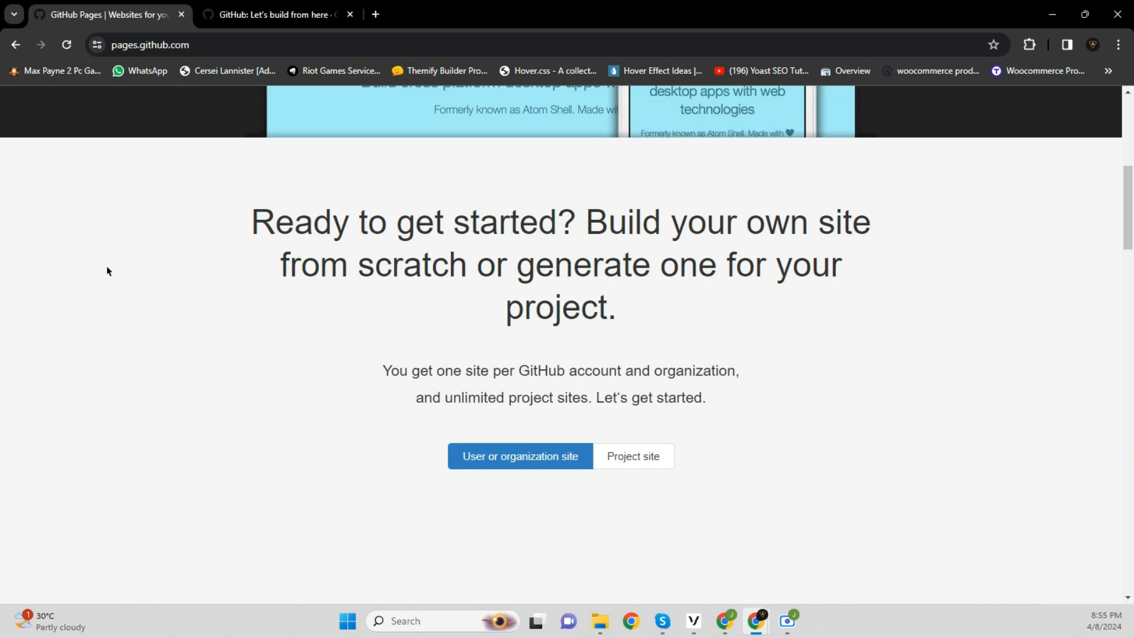
scroll(107, 270, up, 7)
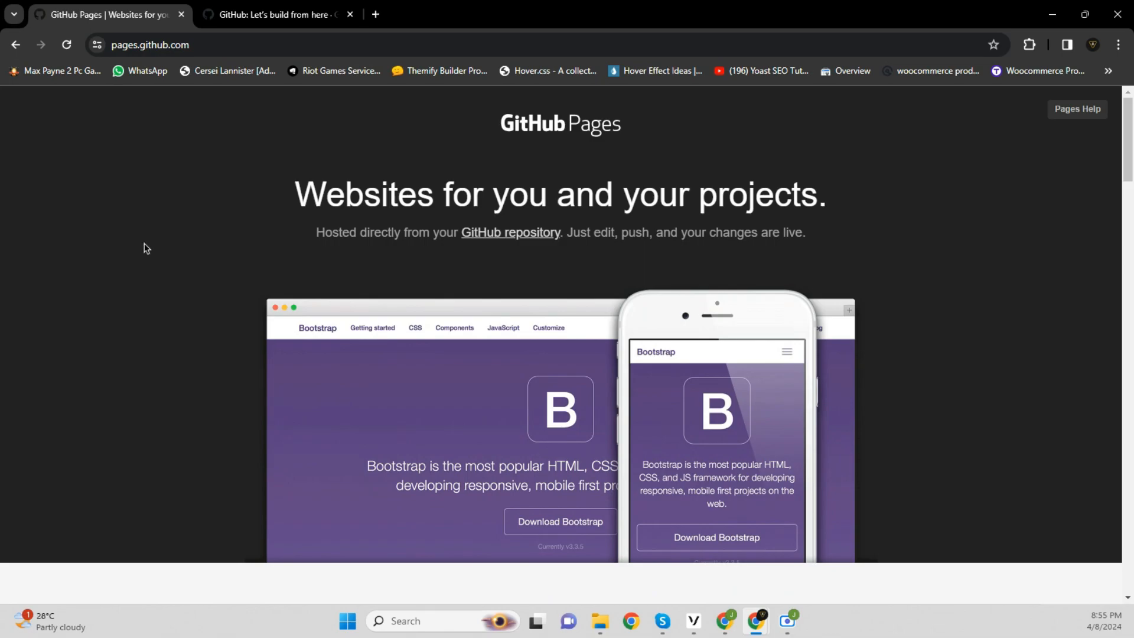
Start GitHub sign-up and enter the account e-mail address
click(294, 18)
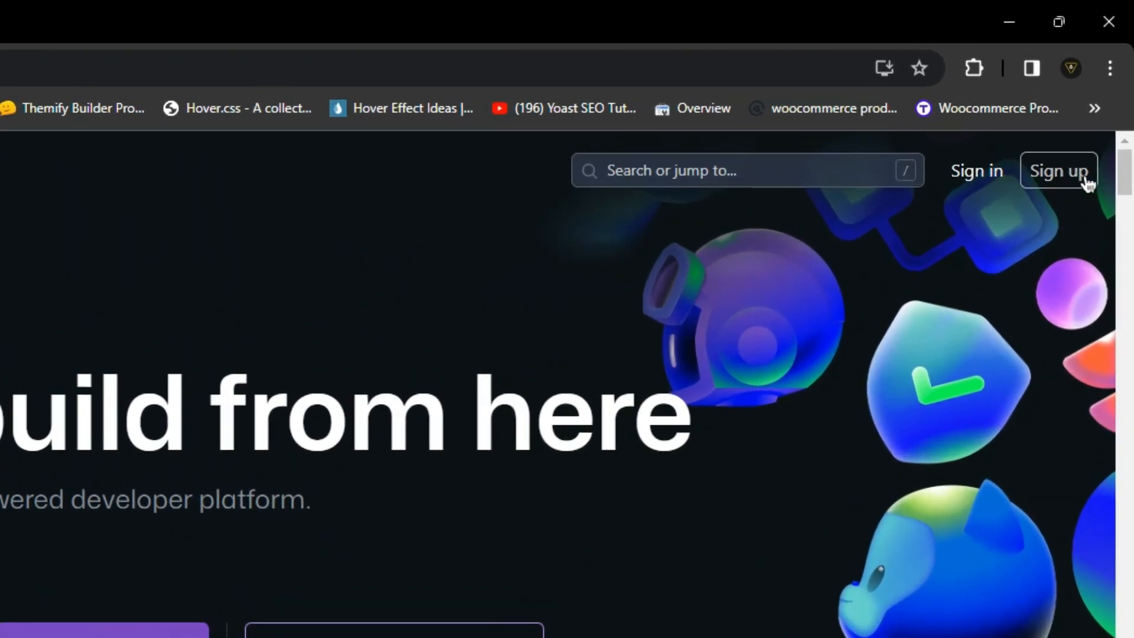
click(1082, 180)
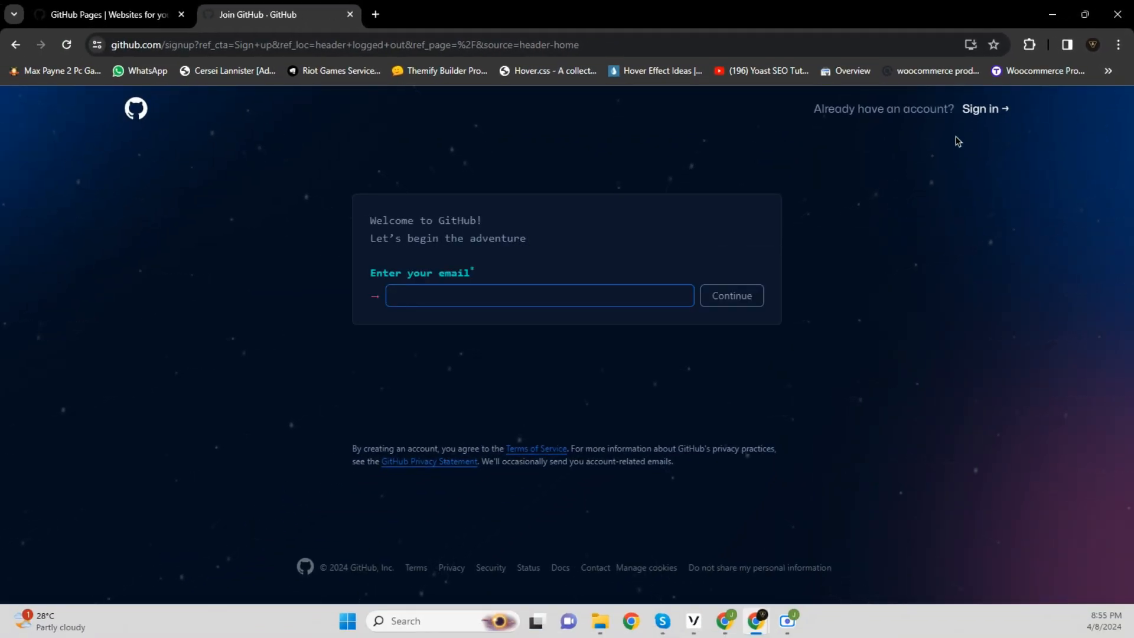
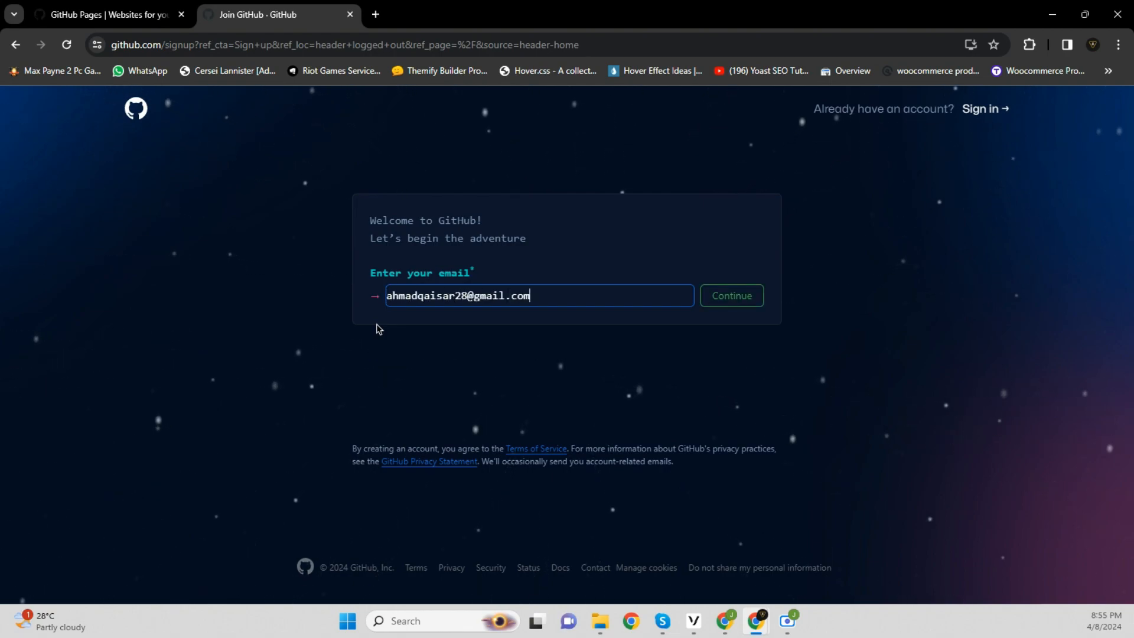
click(728, 303)
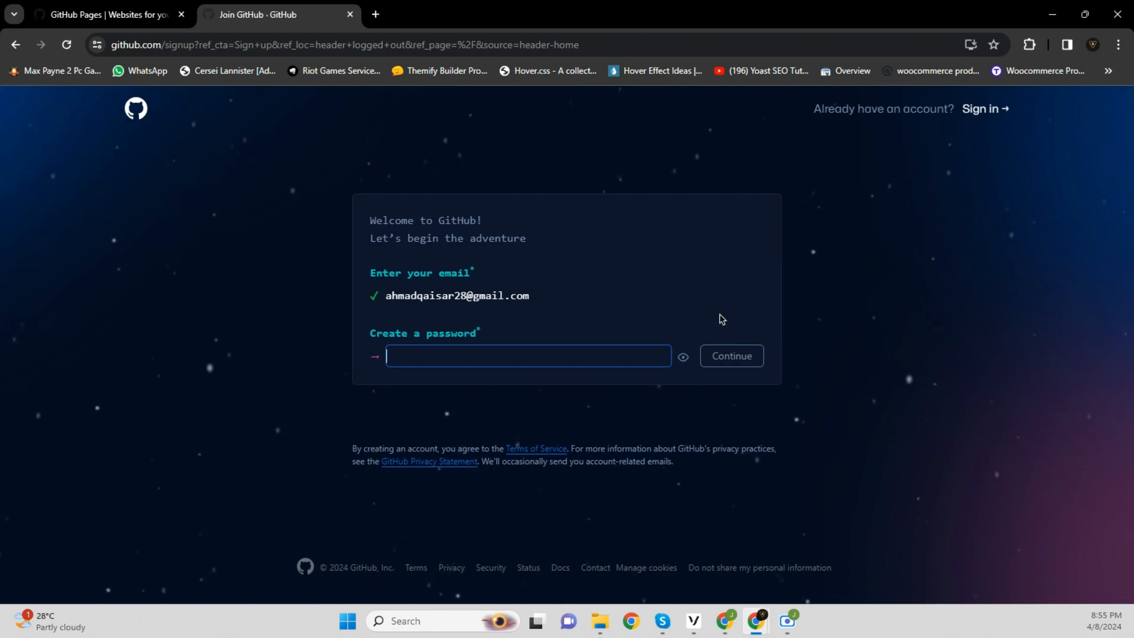
Set the account password and an available username, then continue past e-mail preferences
text(***********)
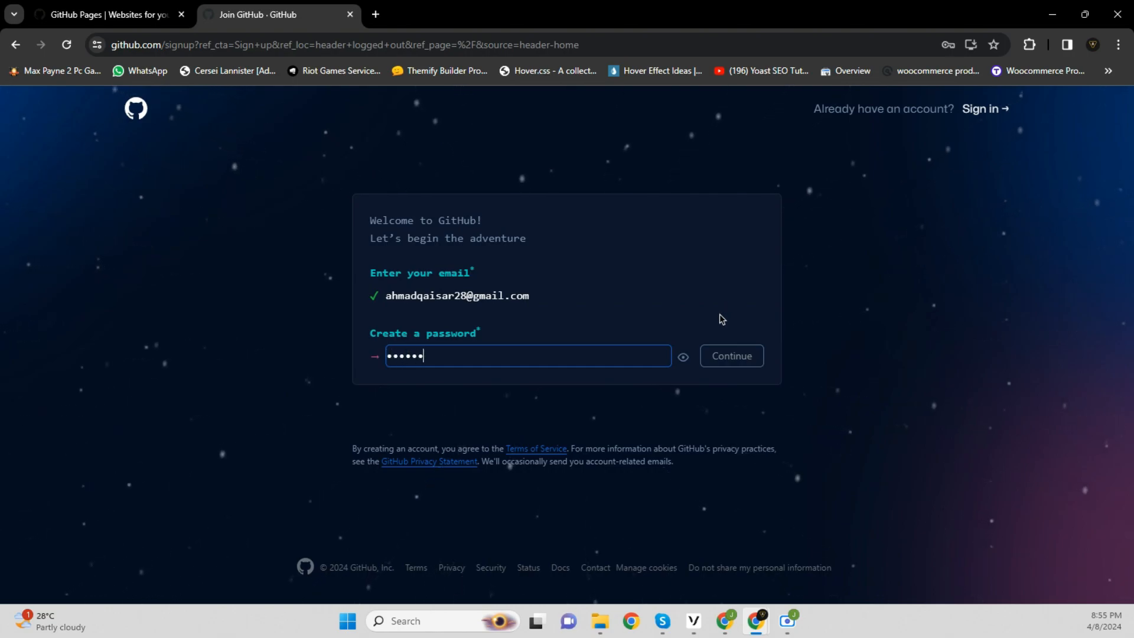
text(*****)
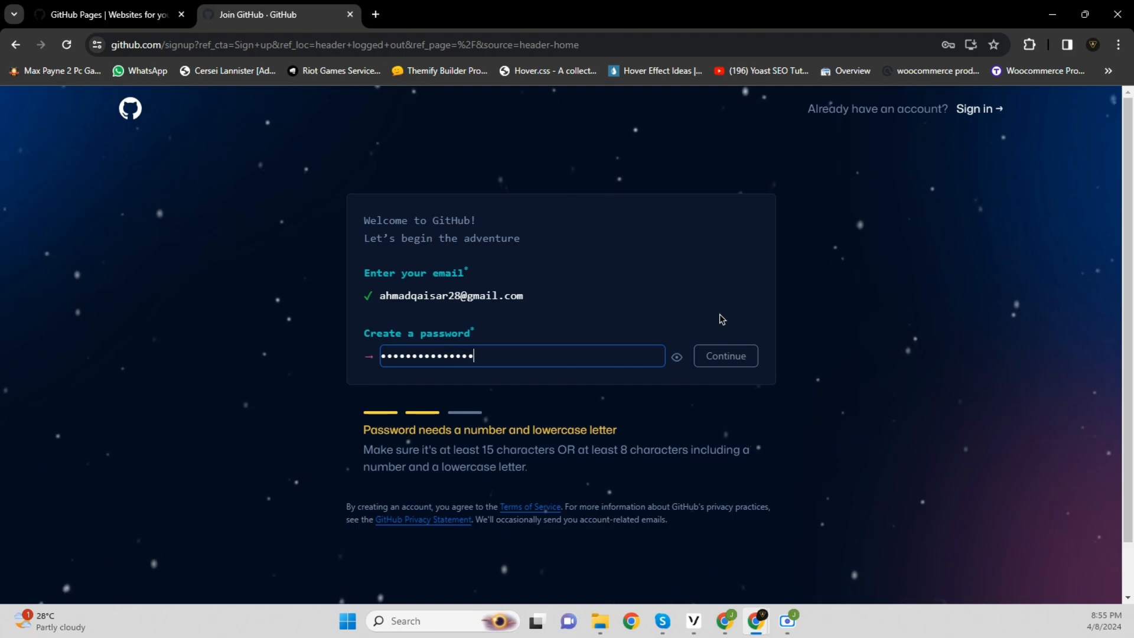
text(*)
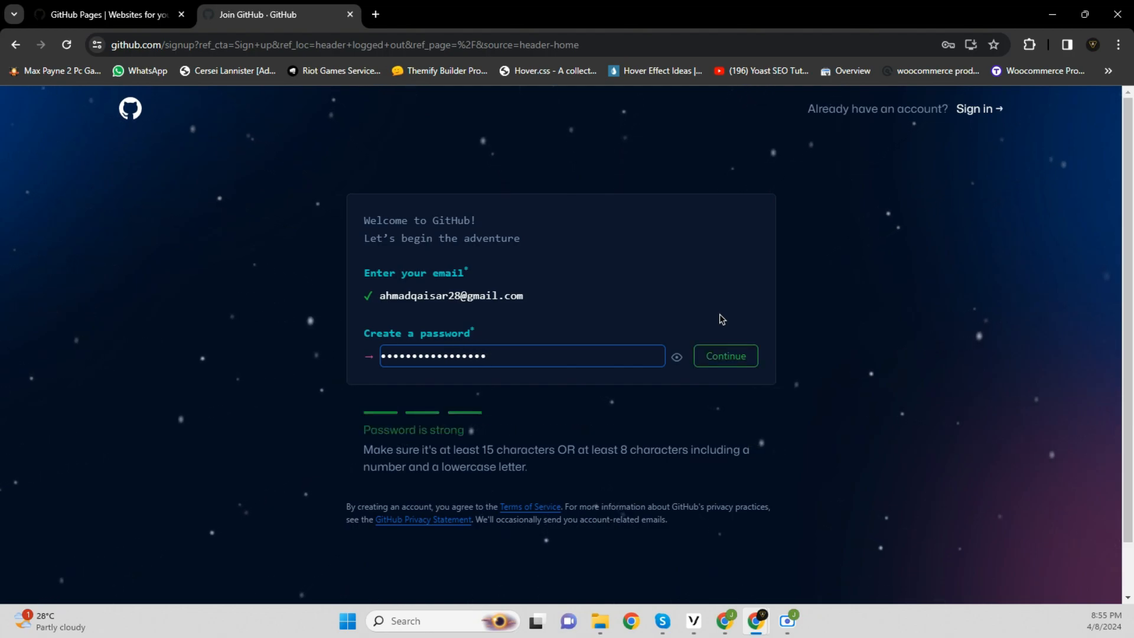
click(725, 354)
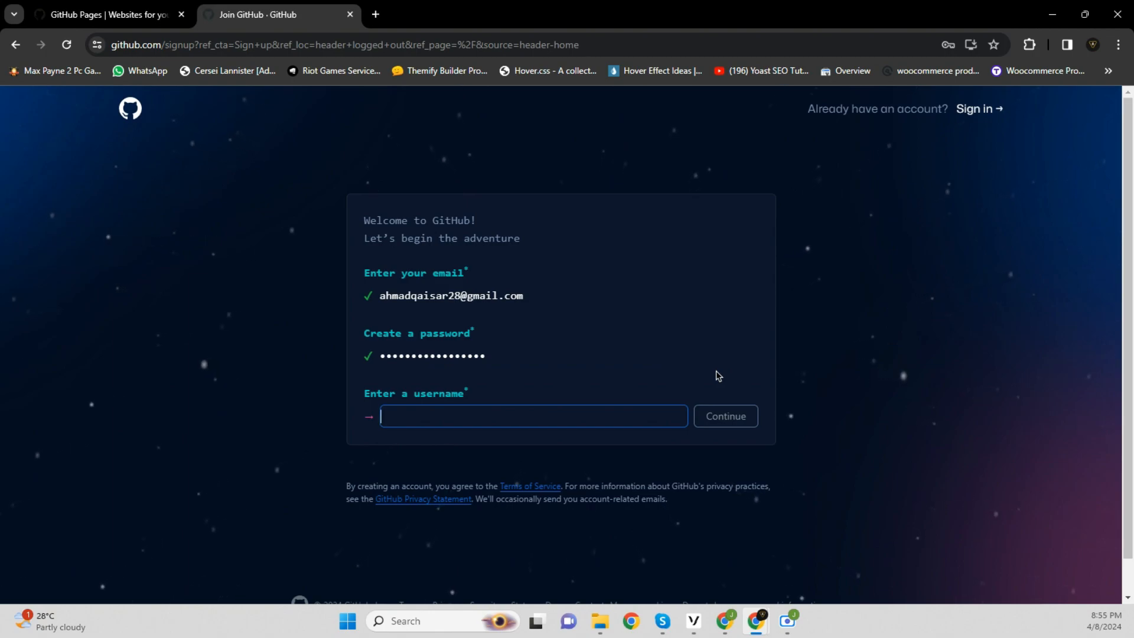
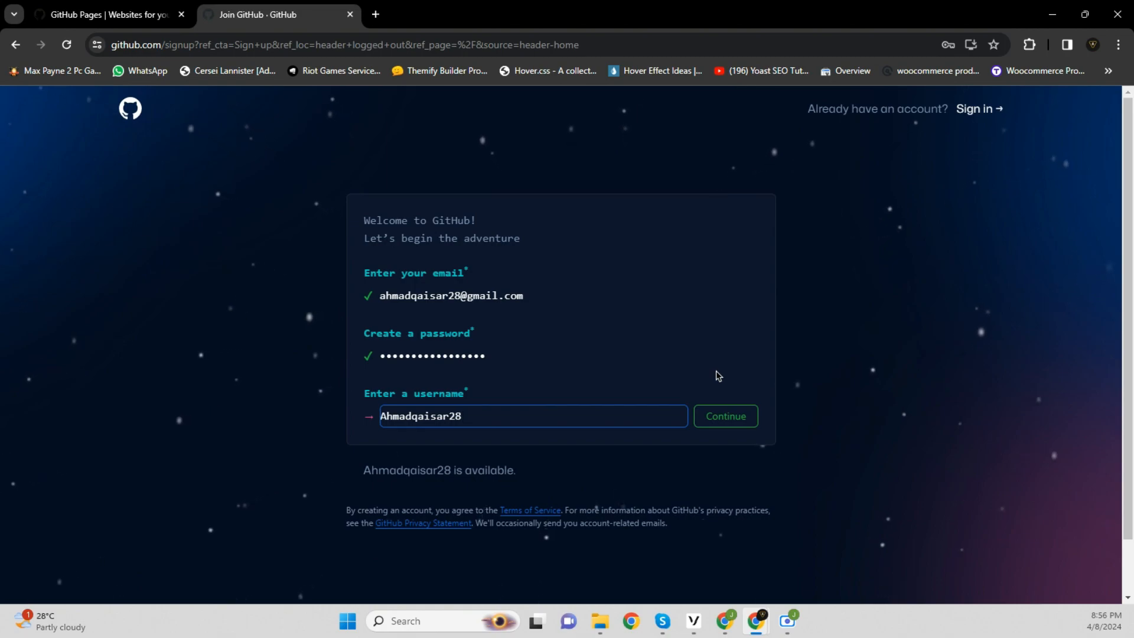
click(722, 419)
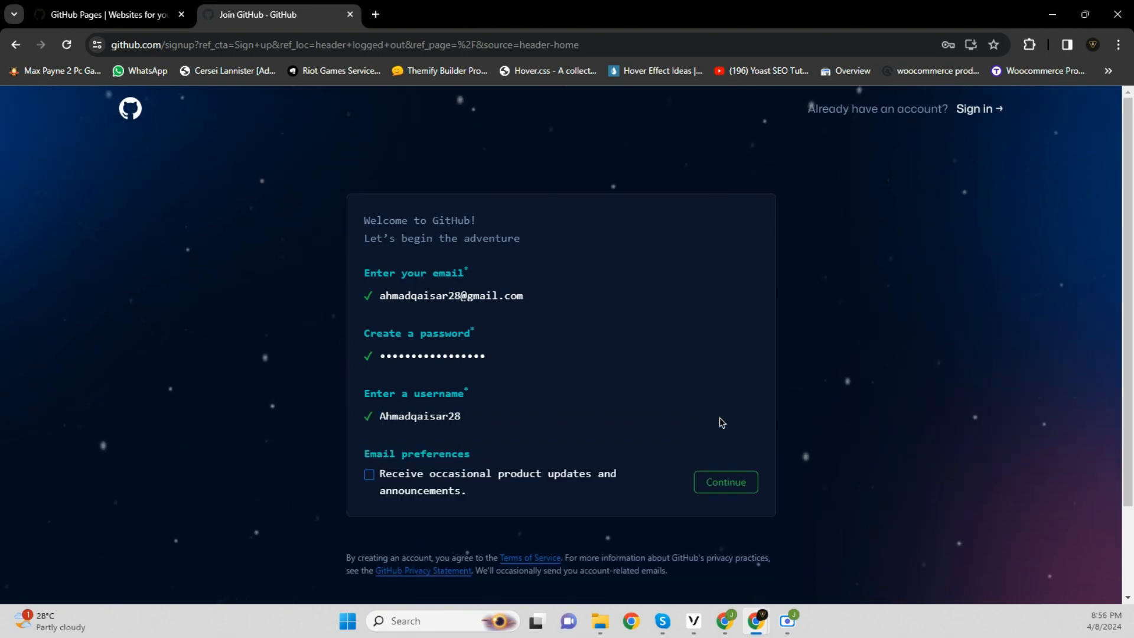
click(723, 477)
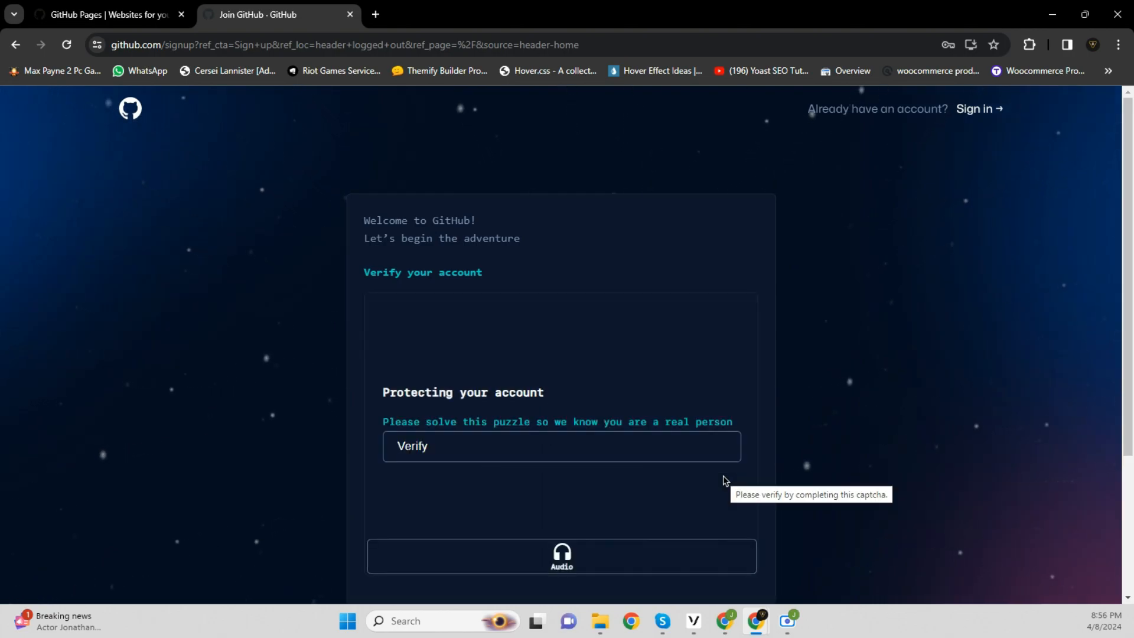
Rotate the truck to match the hand in both verification puzzles, submitting each
scroll(821, 448, down, 1)
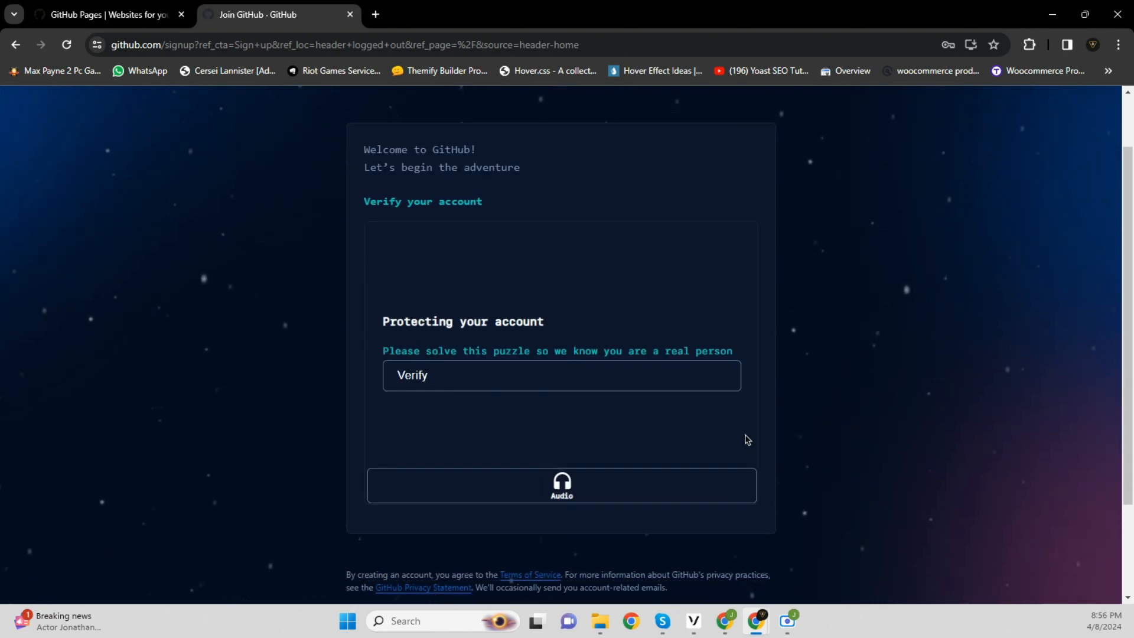
click(594, 384)
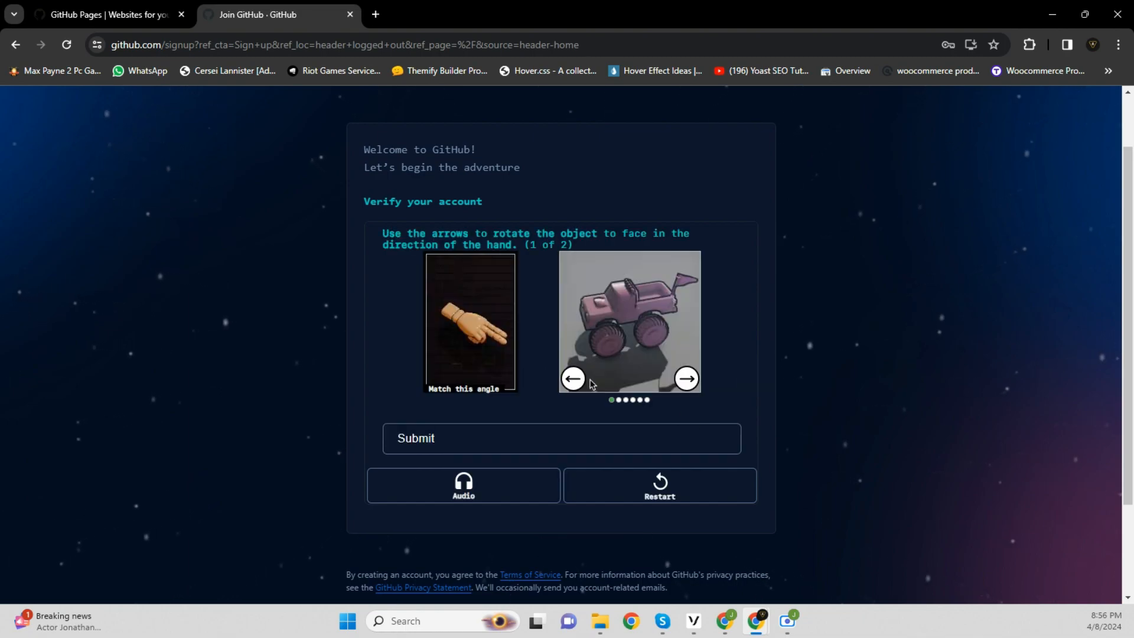
click(687, 378)
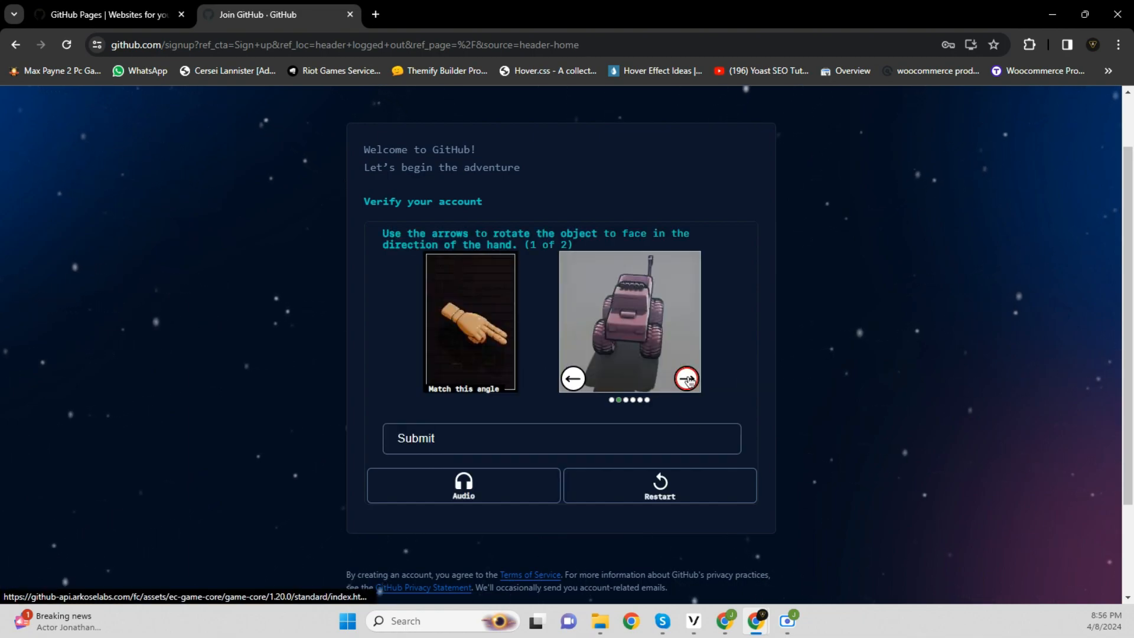
click(687, 378)
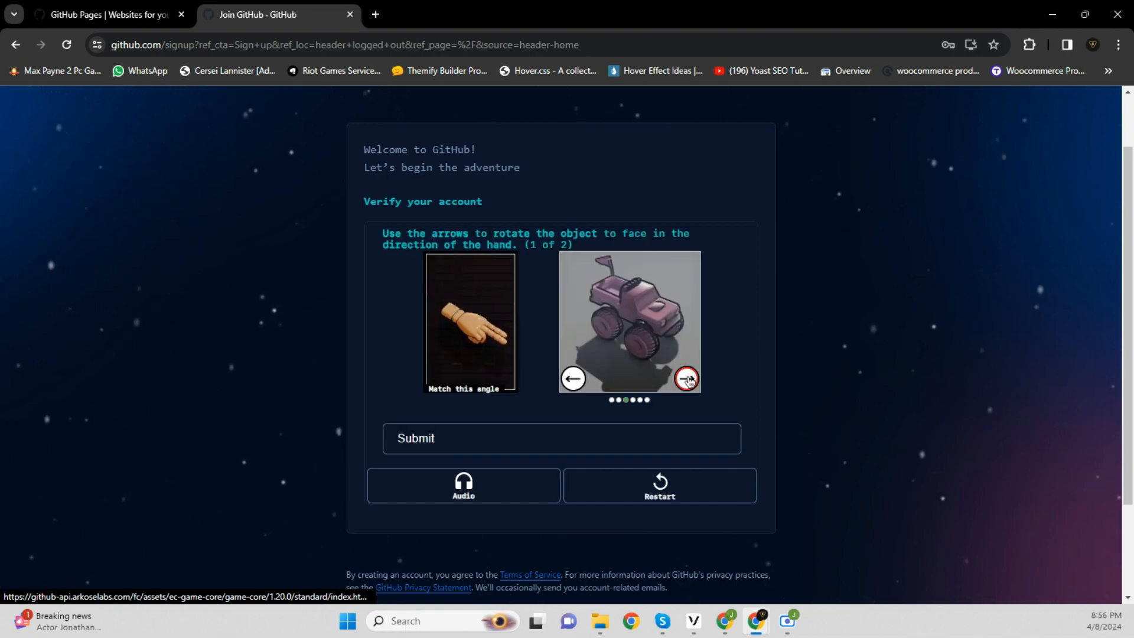
click(573, 438)
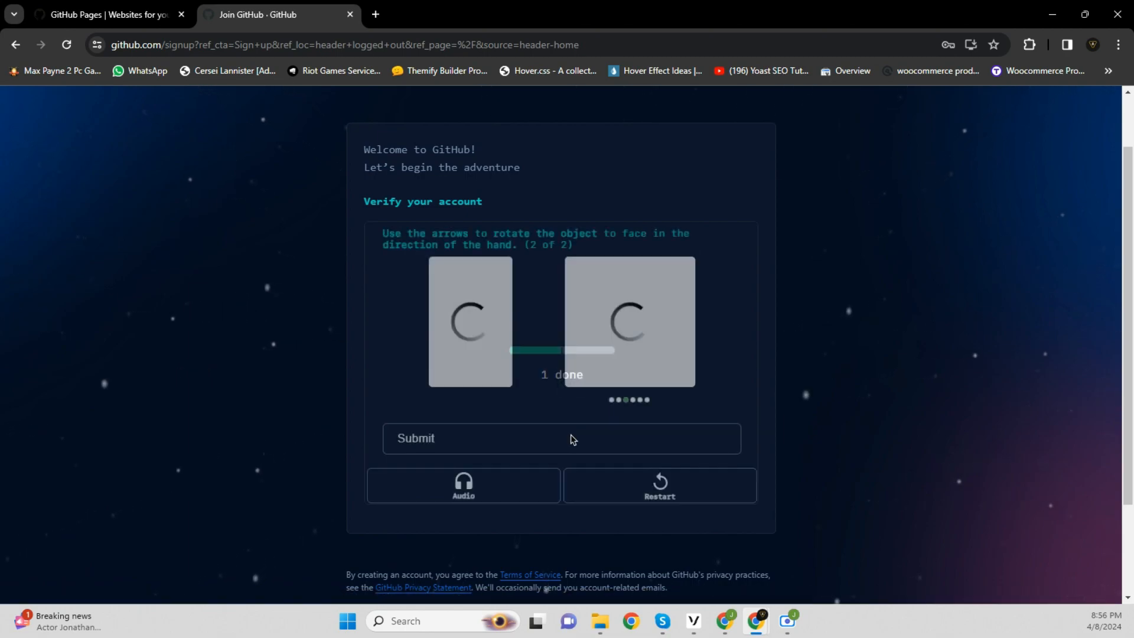
click(687, 381)
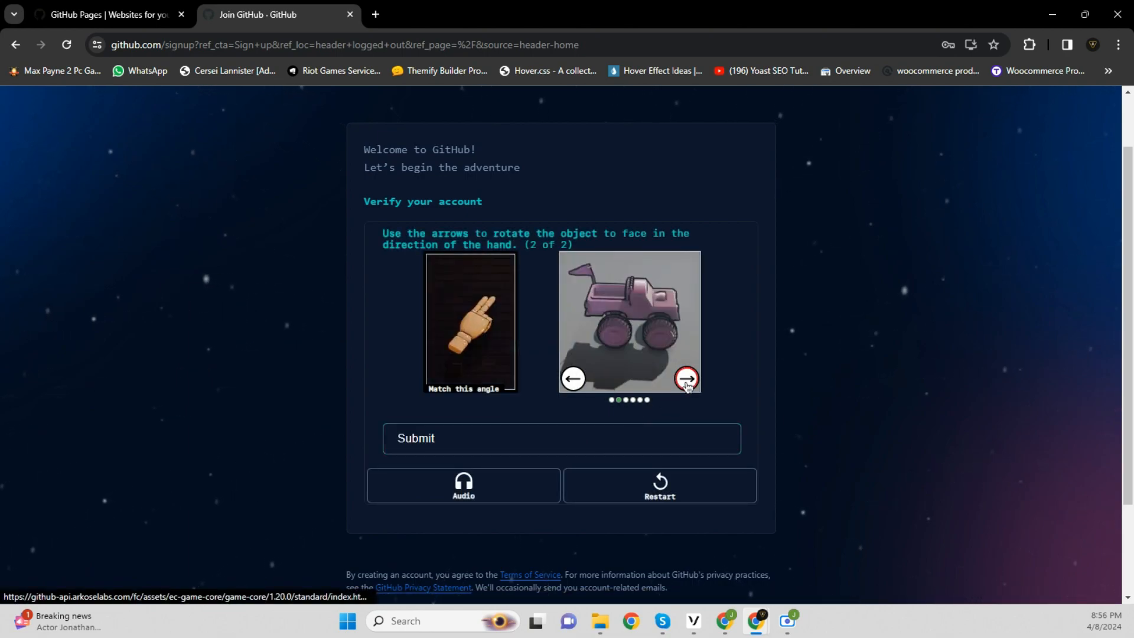
click(592, 445)
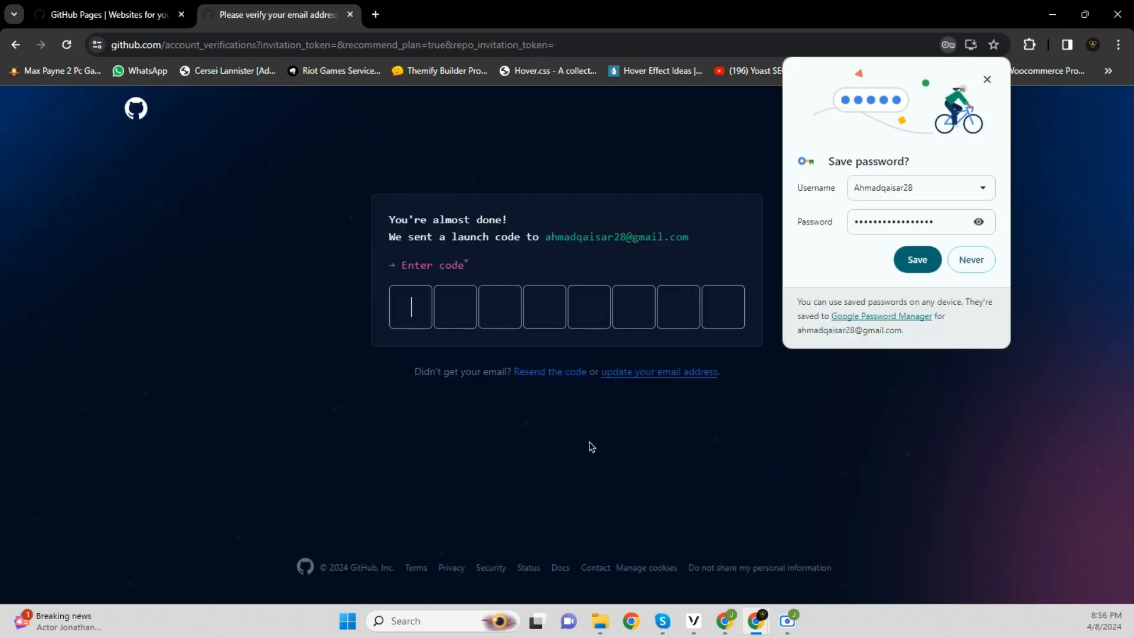
Save the login in Chrome, then paste the e-mail's launch code into GitHub's code boxes
click(921, 269)
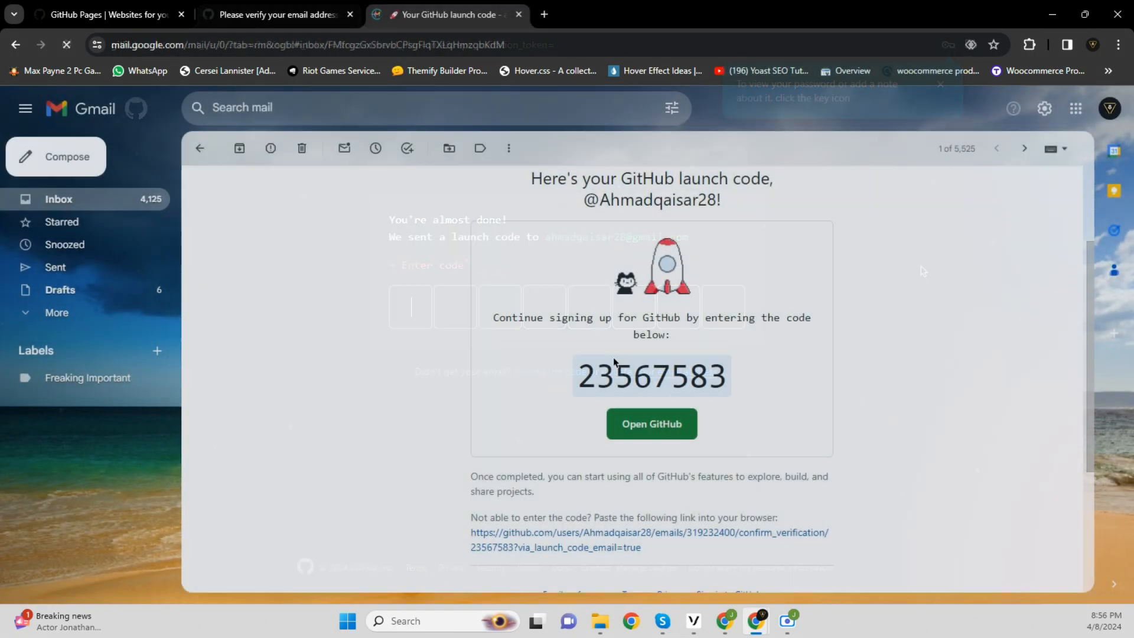
mouse_move(579, 378)
mouse_down()
mouse_move(726, 367)
mouse_move(726, 377)
mouse_move(581, 377)
mouse_up()
key(ctrl+c)
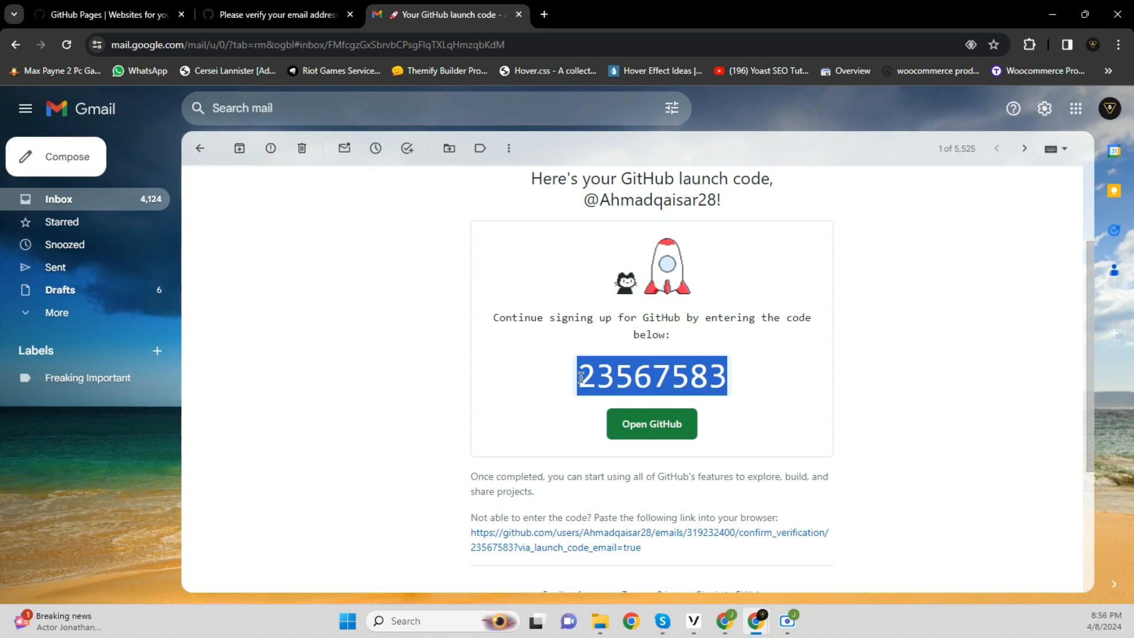
right_click(627, 379)
click(733, 184)
click(260, 14)
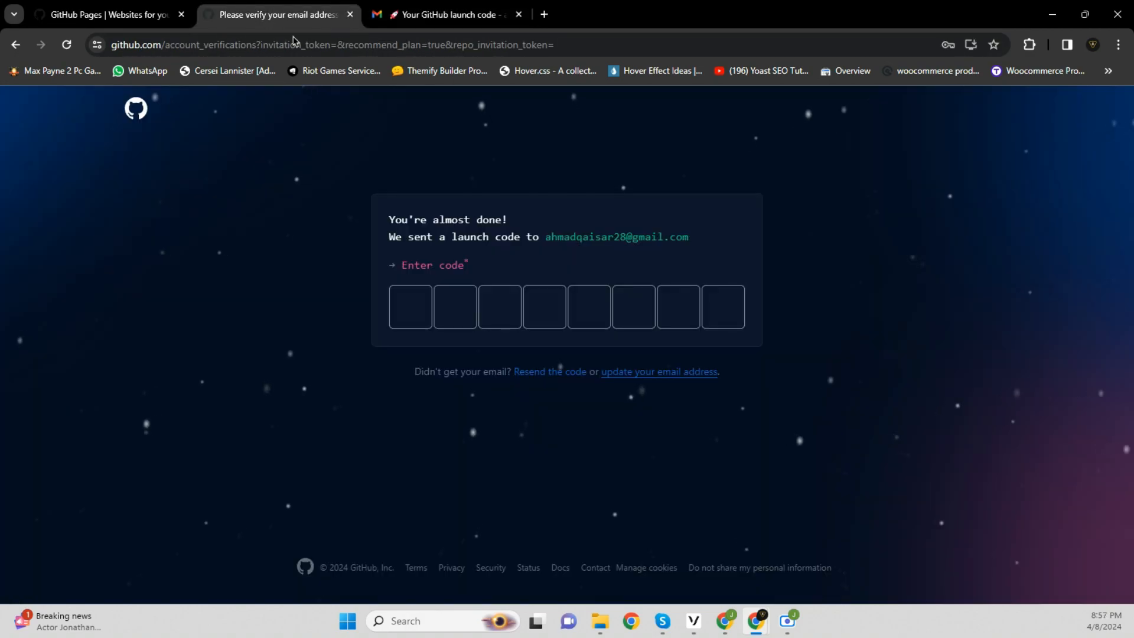
right_click(404, 294)
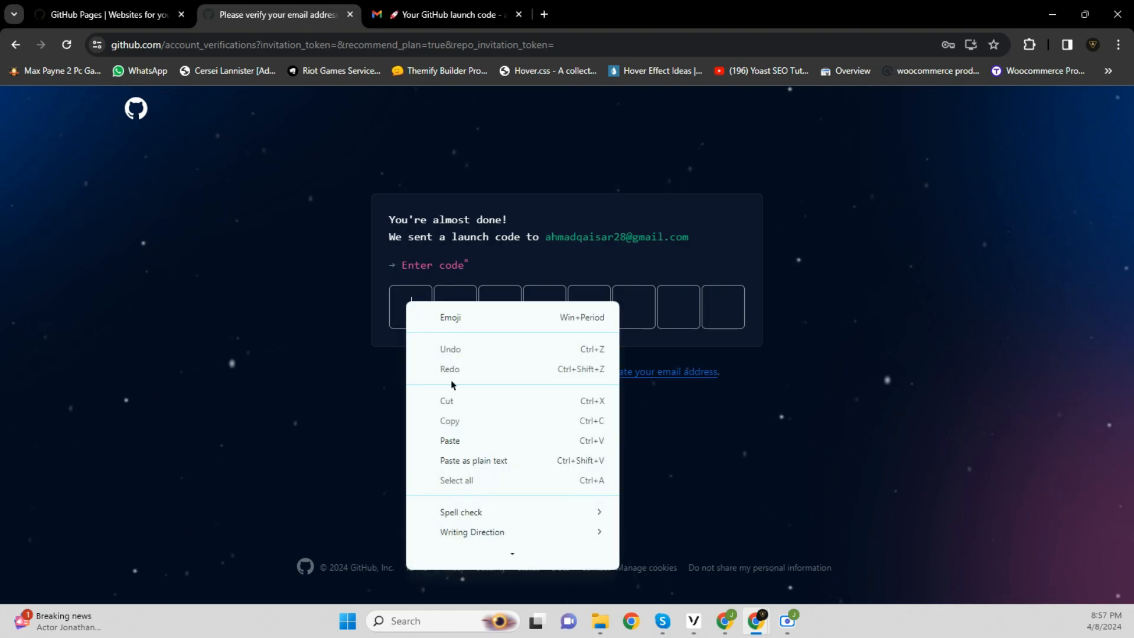
click(473, 440)
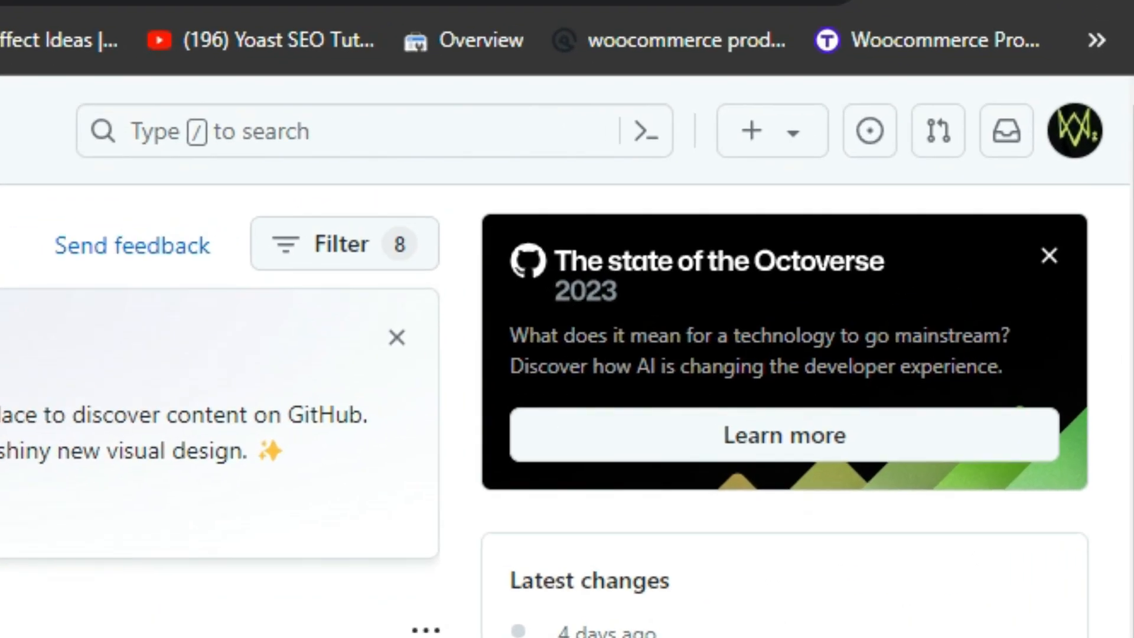
Create a new repository named 'CarVilla' with 'Add a README file' ticked
click(795, 141)
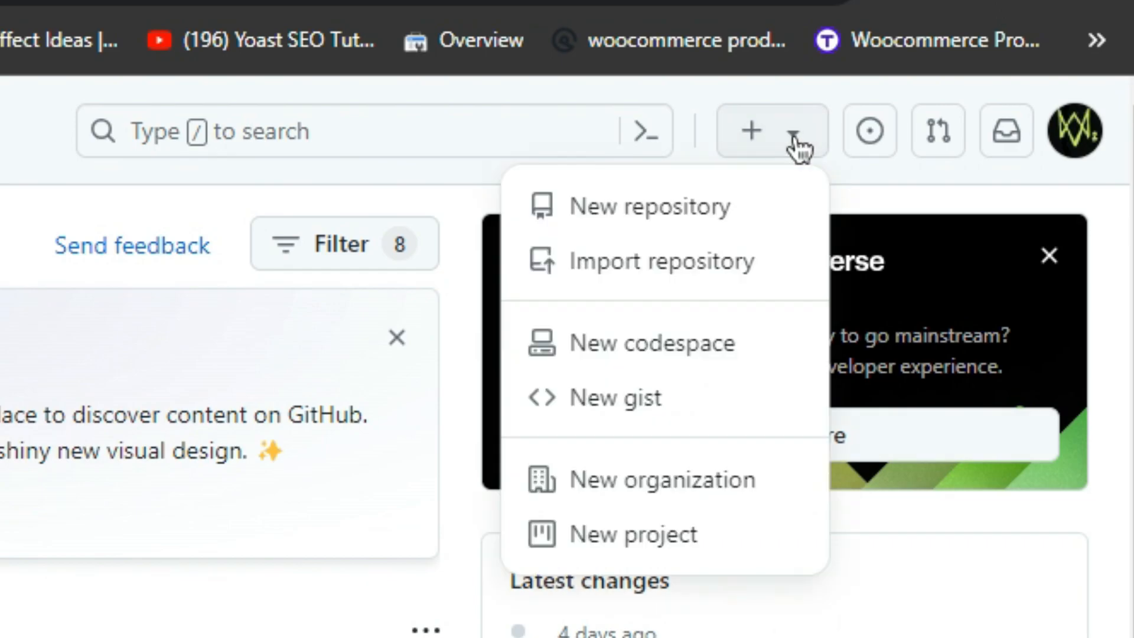
click(707, 214)
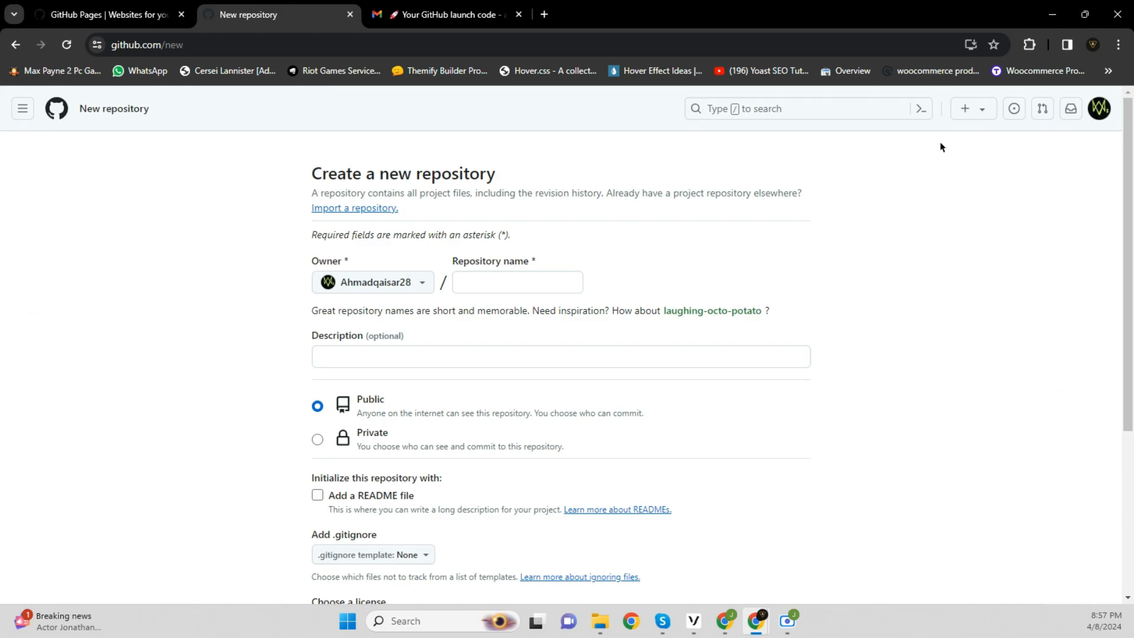
click(549, 276)
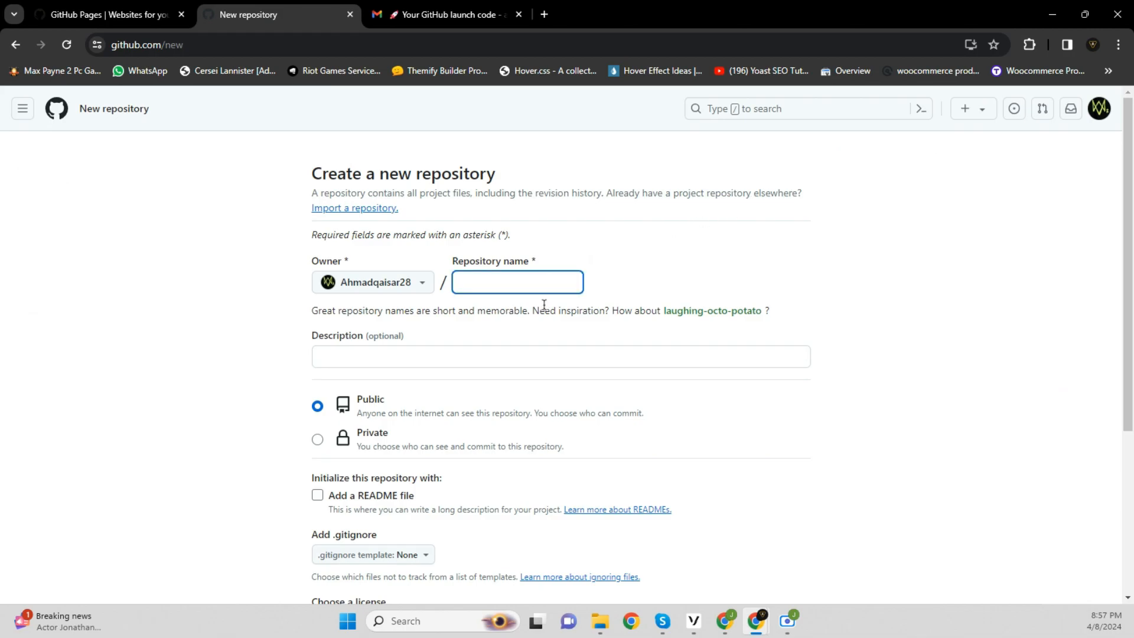
text(CarVilla)
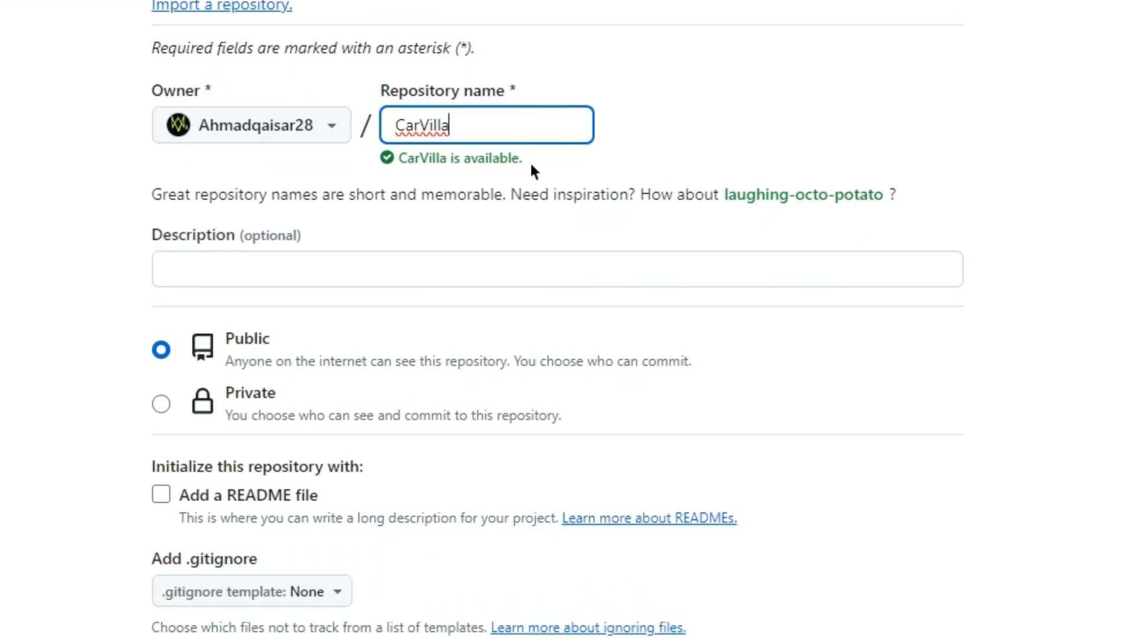
scroll(527, 134, down, 1)
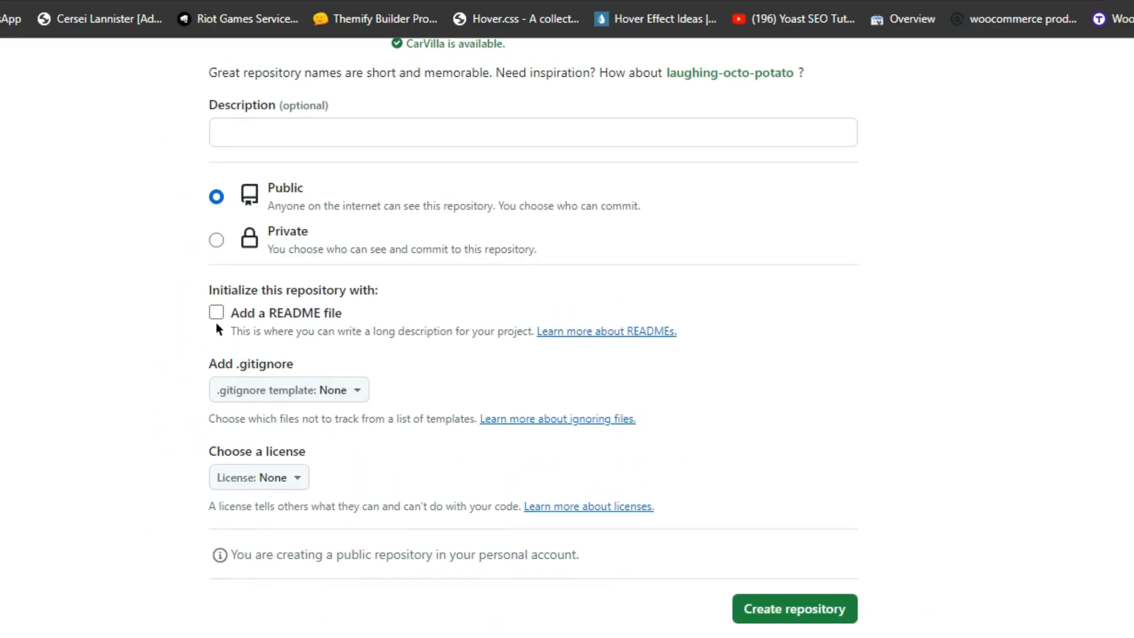
click(217, 315)
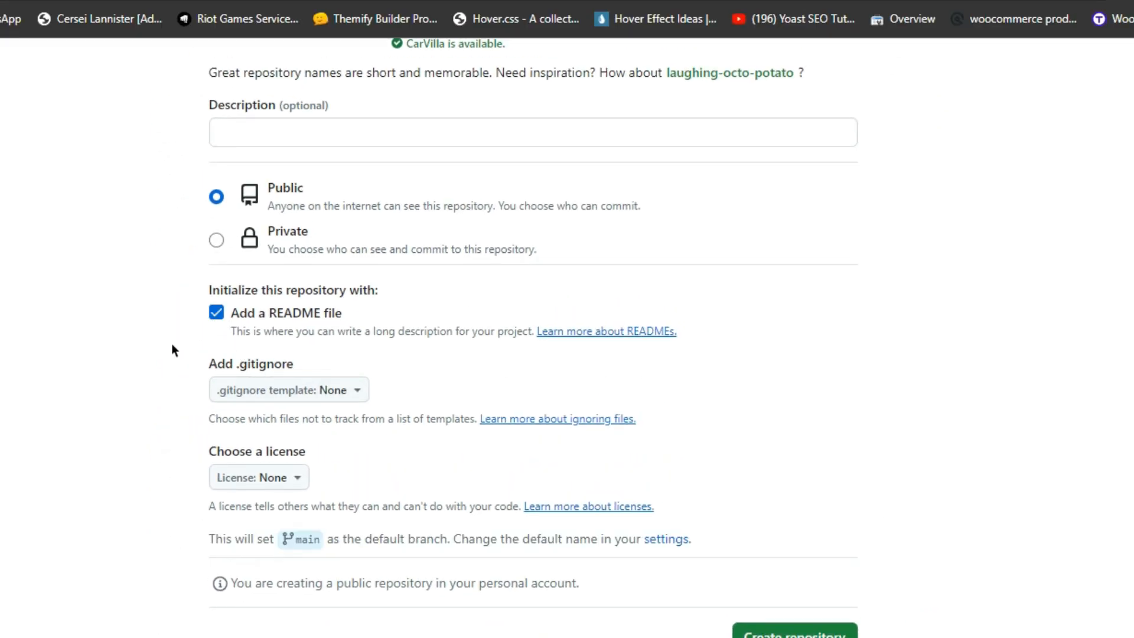
click(783, 635)
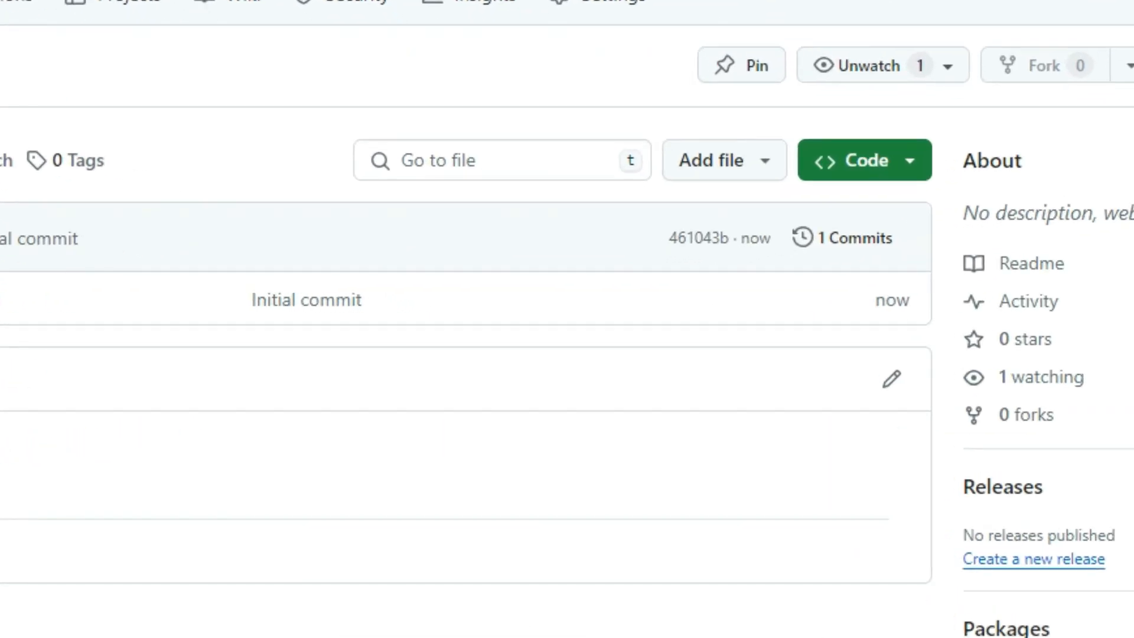
Upload the assets folder, index and readme through Add file > Upload files
click(731, 177)
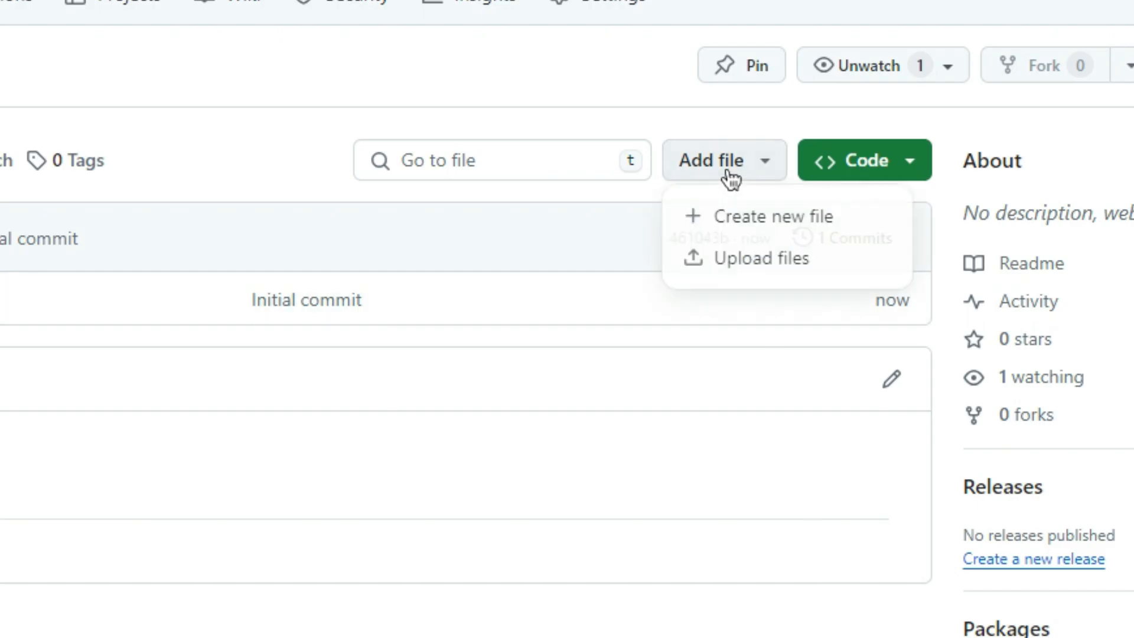
click(716, 262)
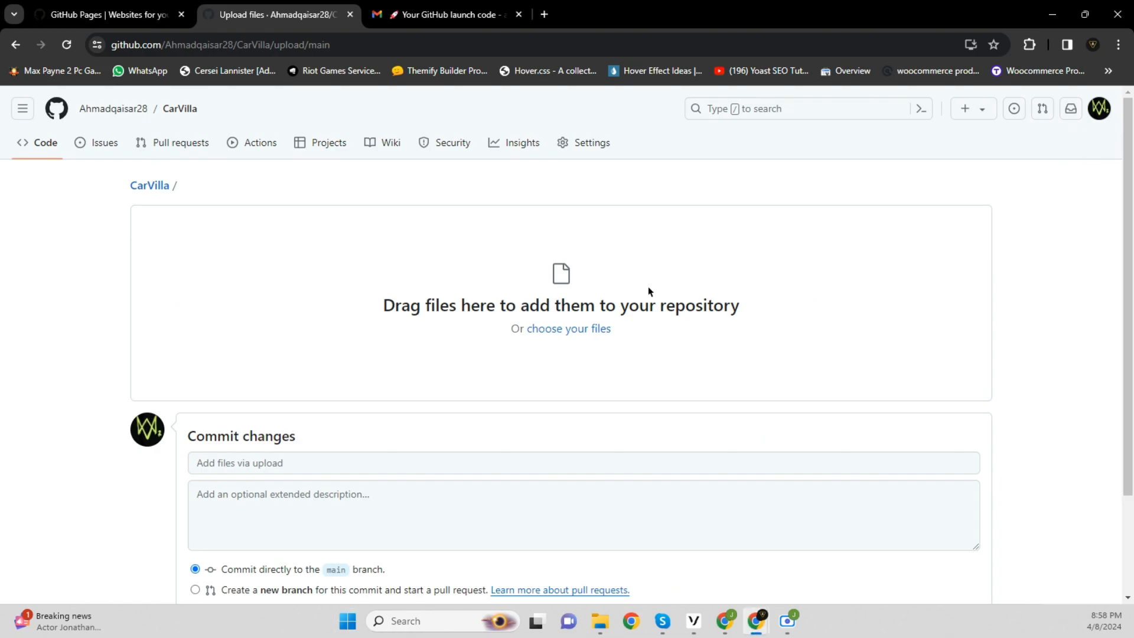
click(597, 328)
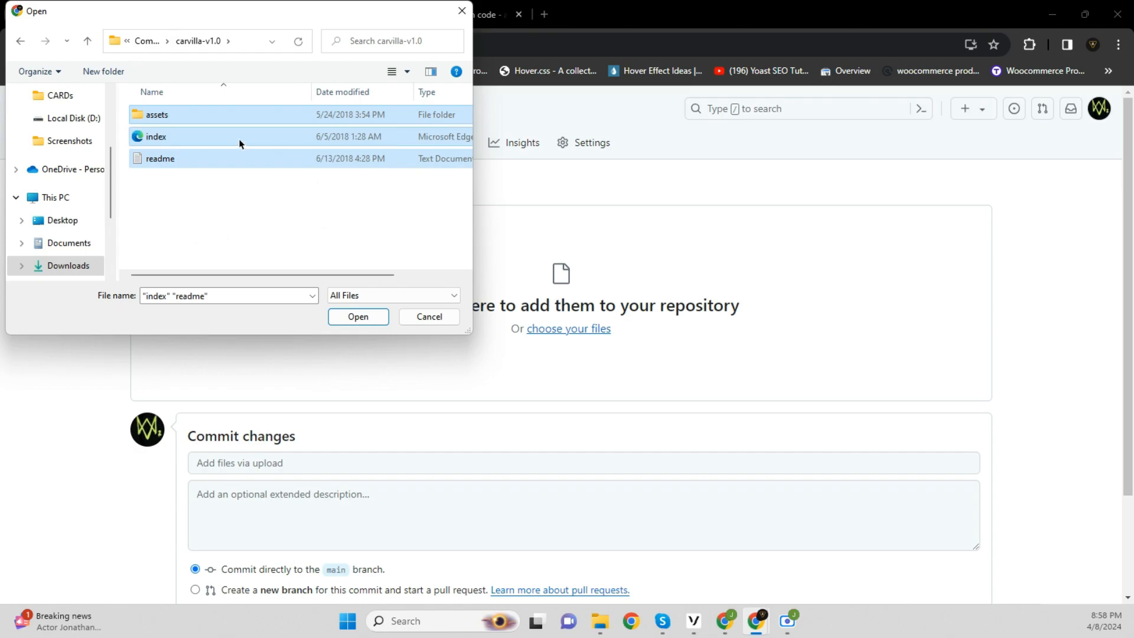
drag(239, 140, 687, 372)
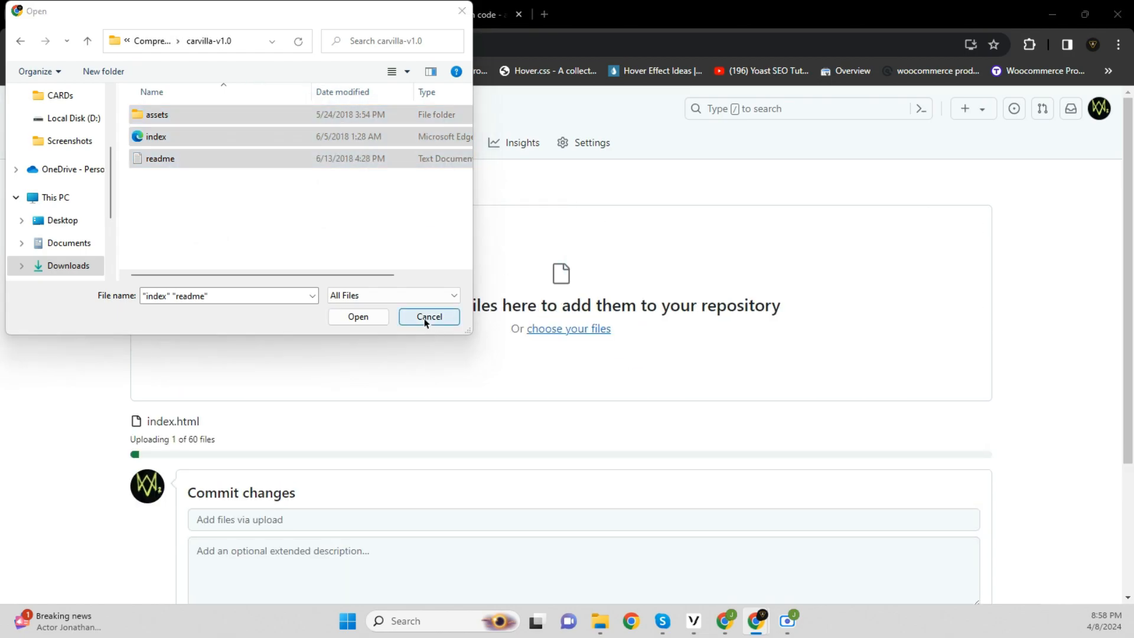
click(425, 320)
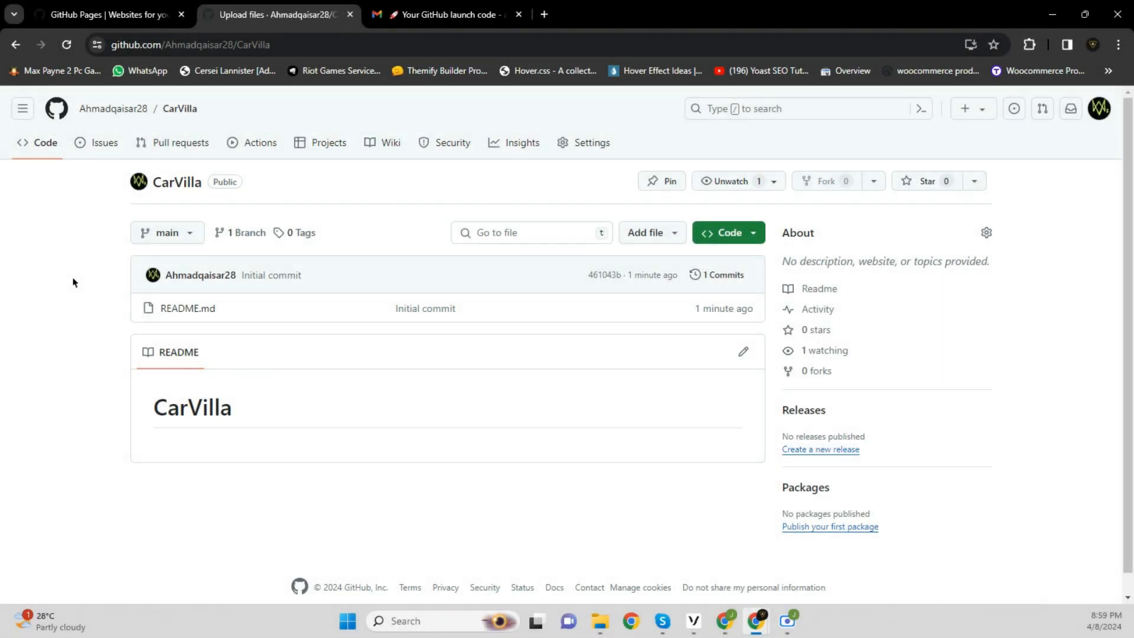
In Settings > Pages, deploy from branch main at / (root), save, and reload
click(604, 153)
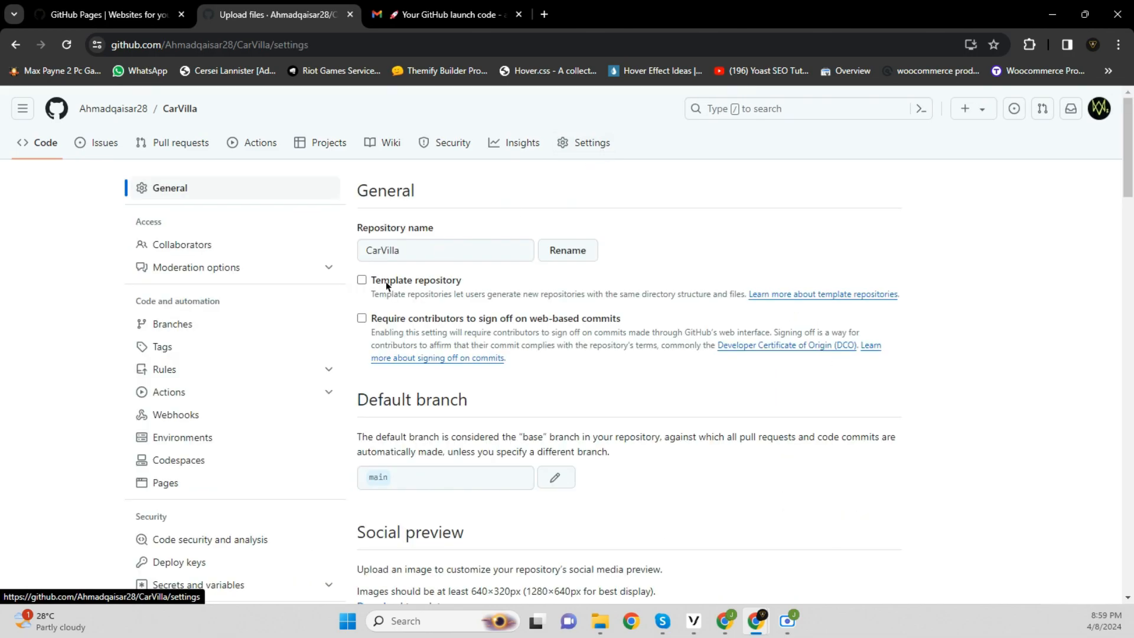
scroll(354, 319, down, 3)
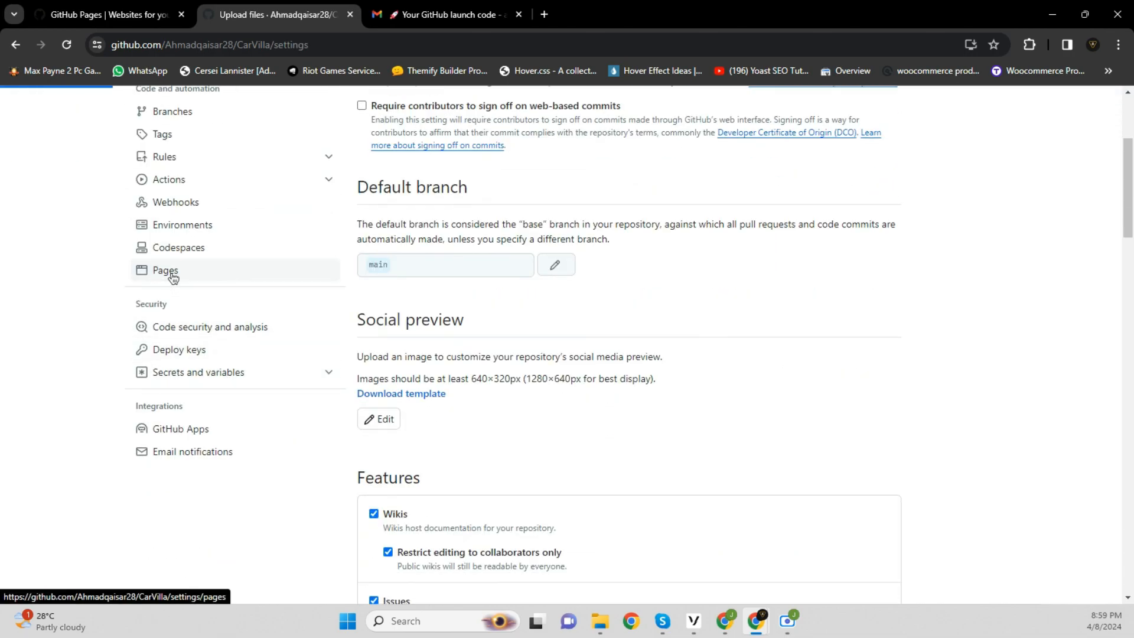
click(172, 275)
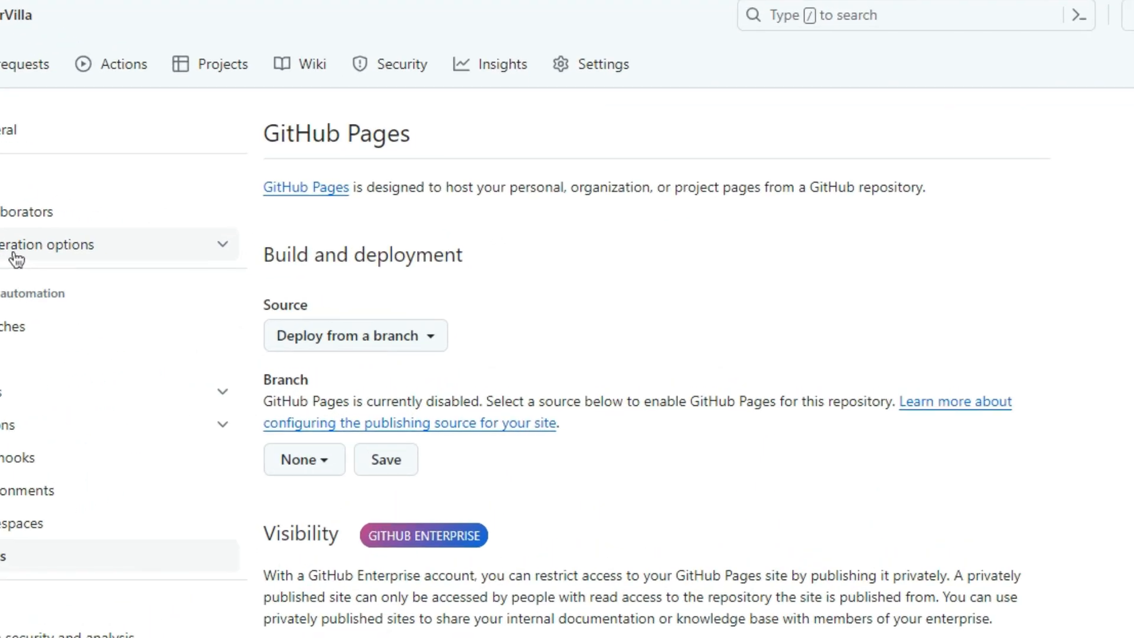
click(432, 337)
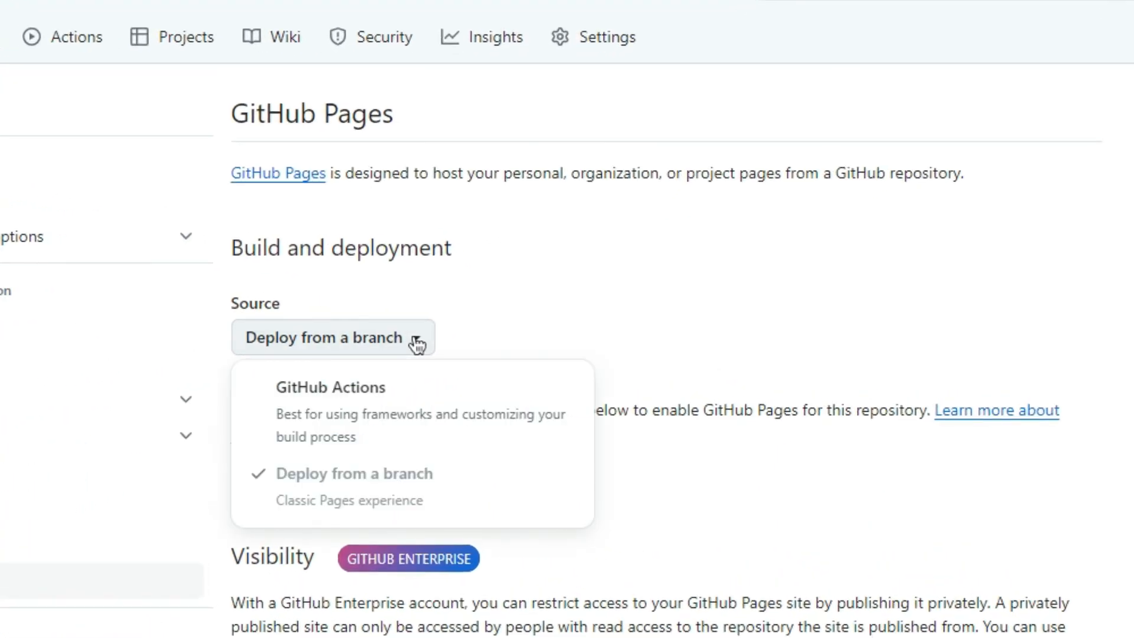
click(417, 343)
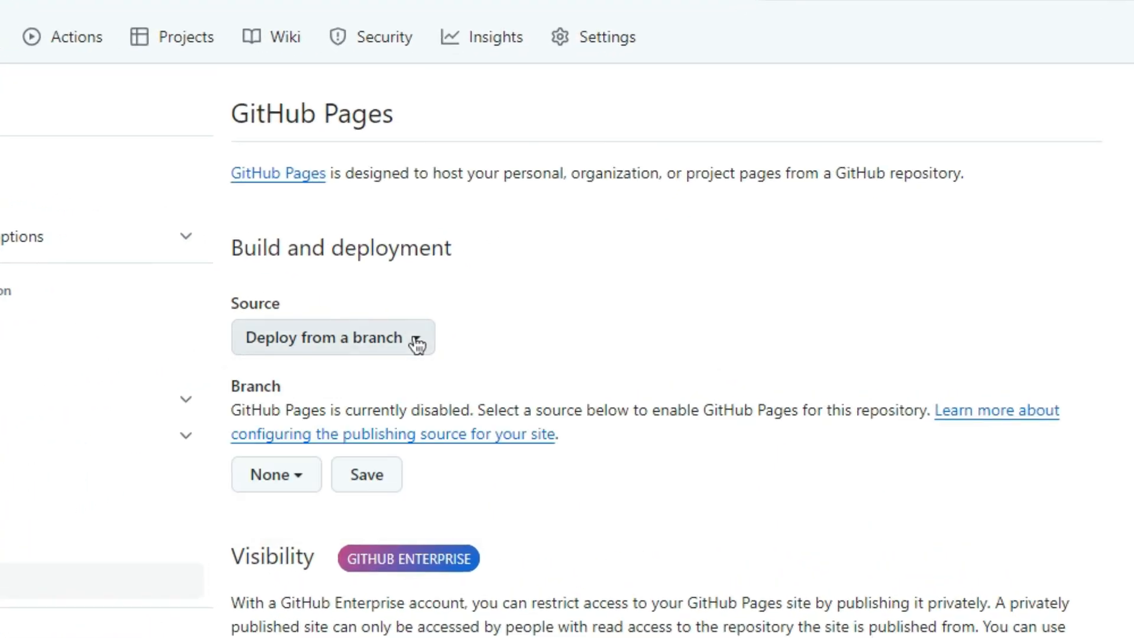
click(292, 476)
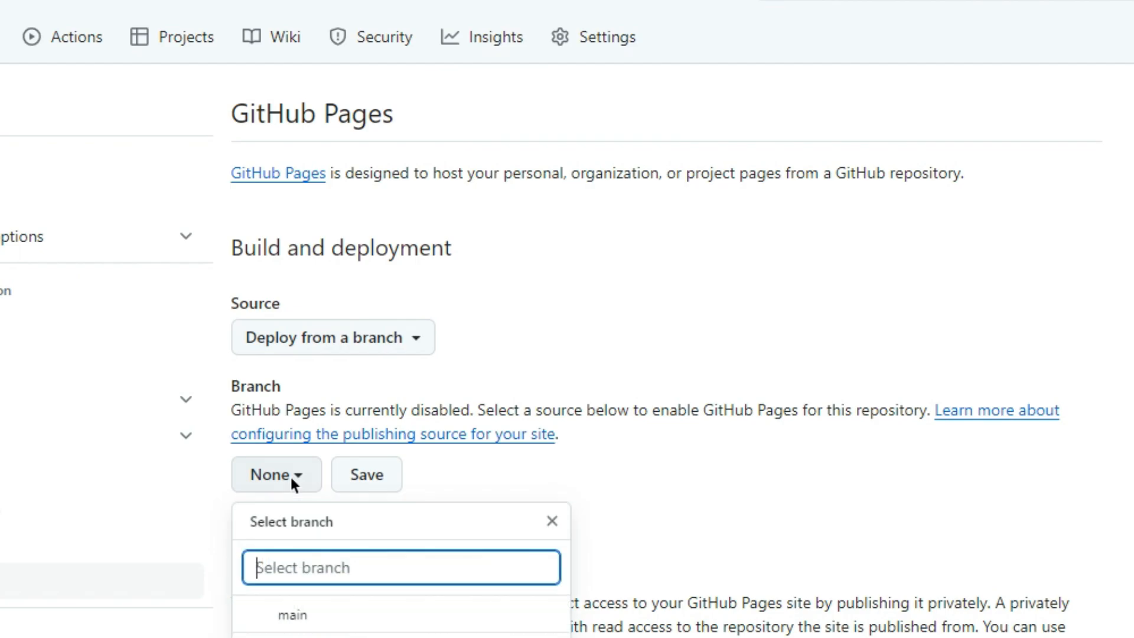
click(320, 612)
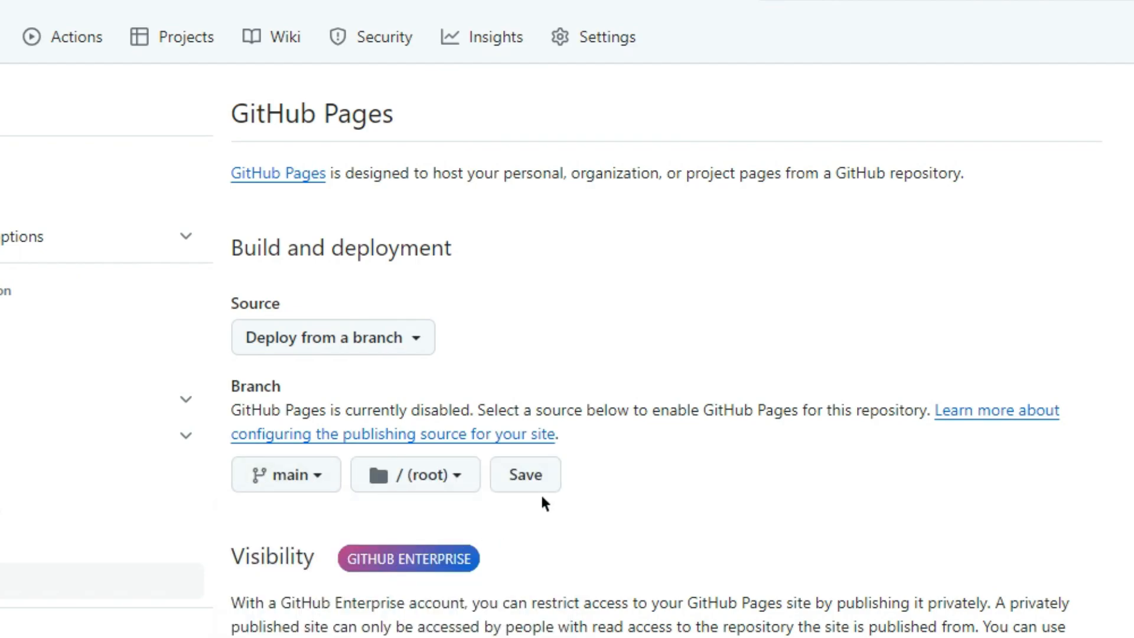
click(553, 479)
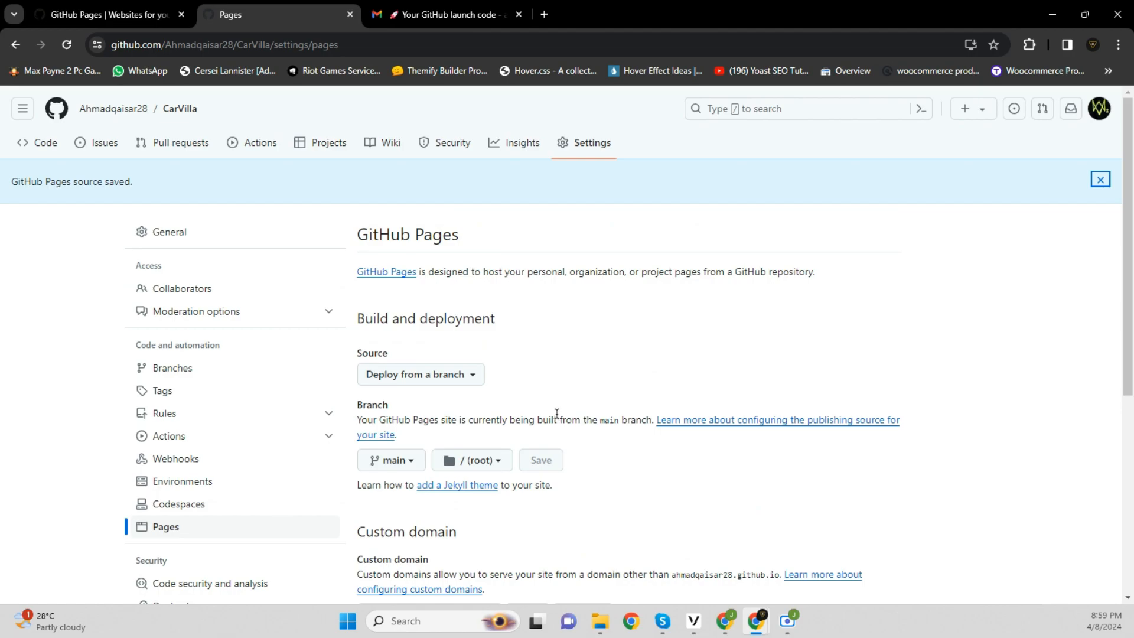
click(67, 46)
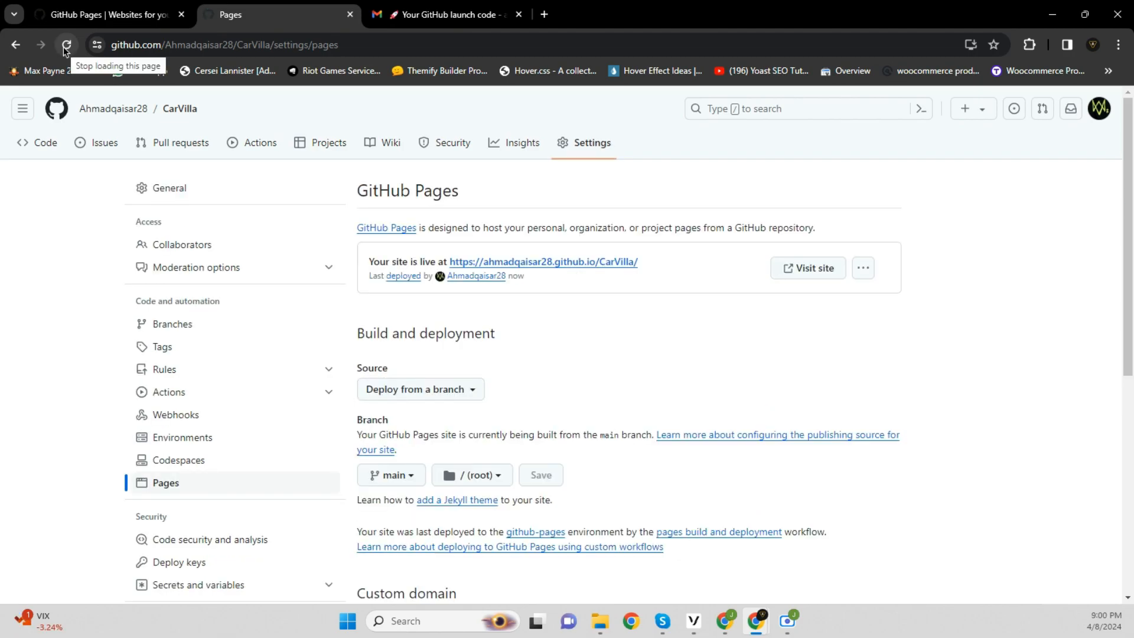
Open the live CarVilla site with 'Visit site'
click(819, 276)
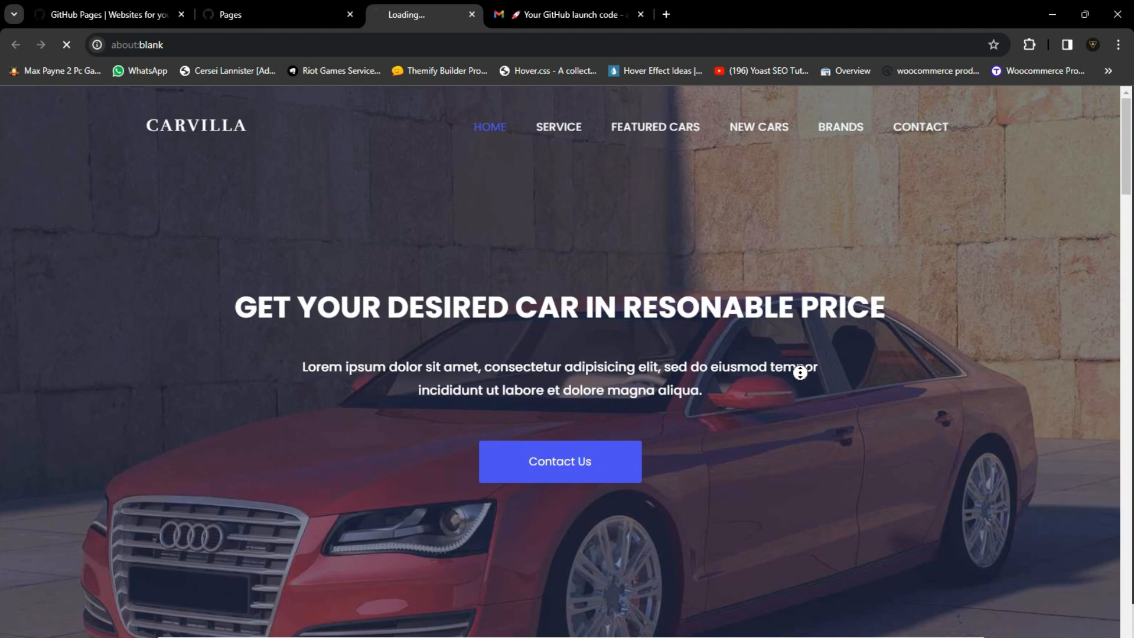
Scroll the CarVilla site past services, Newest Cars, Featured Cars and testimonials to the footer
scroll(799, 372, down, 5)
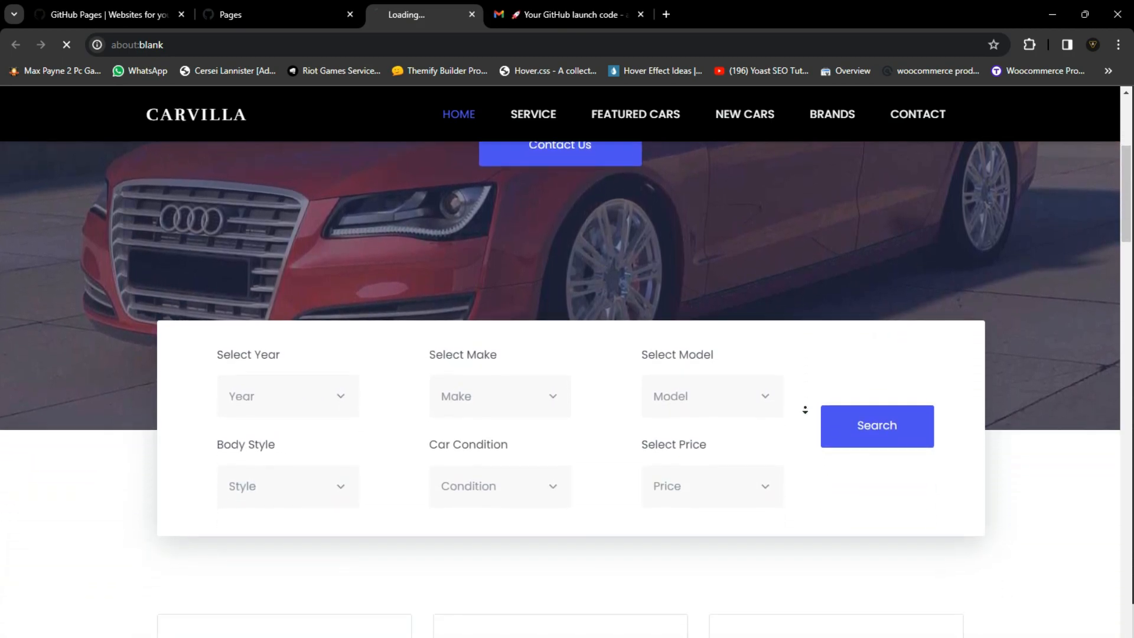
scroll(805, 409, down, 7)
scroll(805, 408, down, 7)
scroll(805, 408, down, 7)
scroll(805, 408, down, 7)
scroll(805, 408, down, 5)
scroll(805, 408, down, 7)
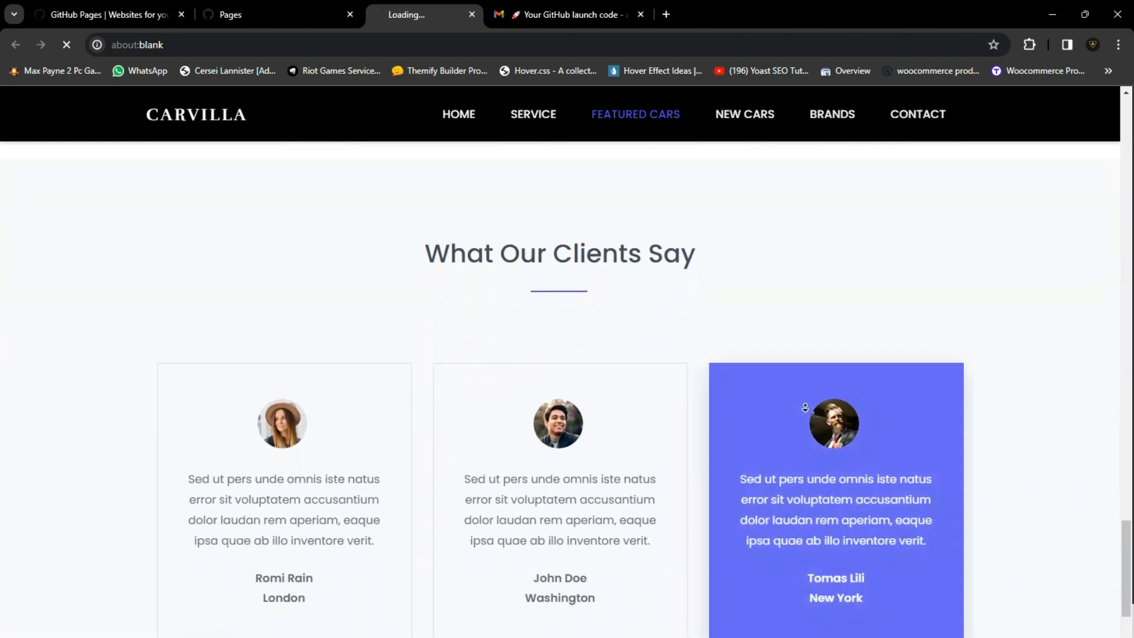
scroll(805, 407, down, 7)
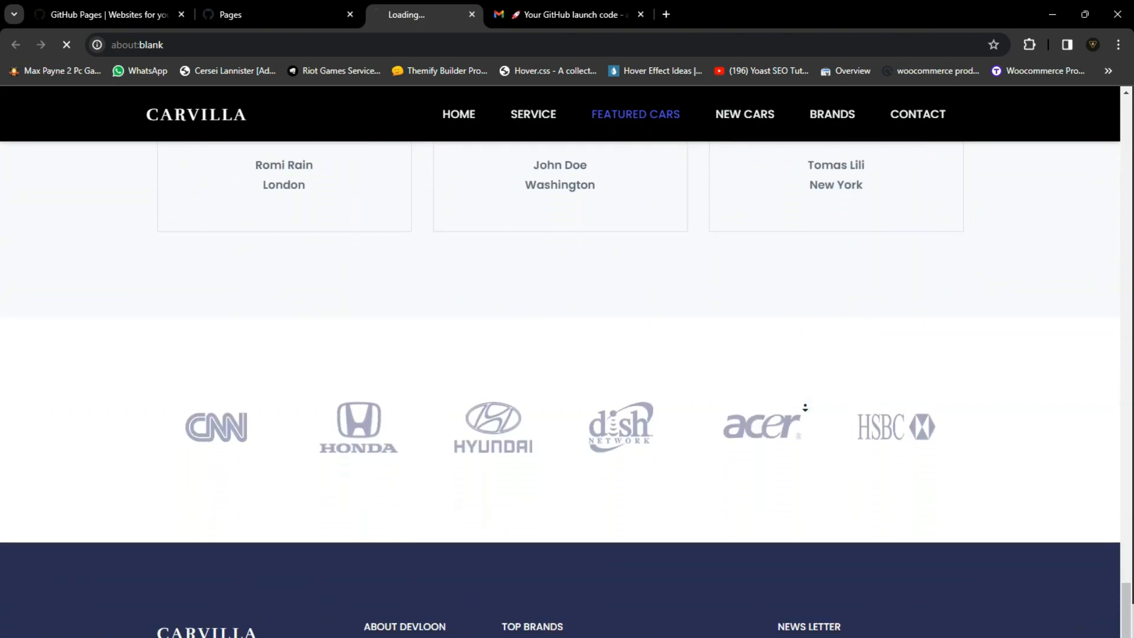
scroll(805, 407, down, 4)
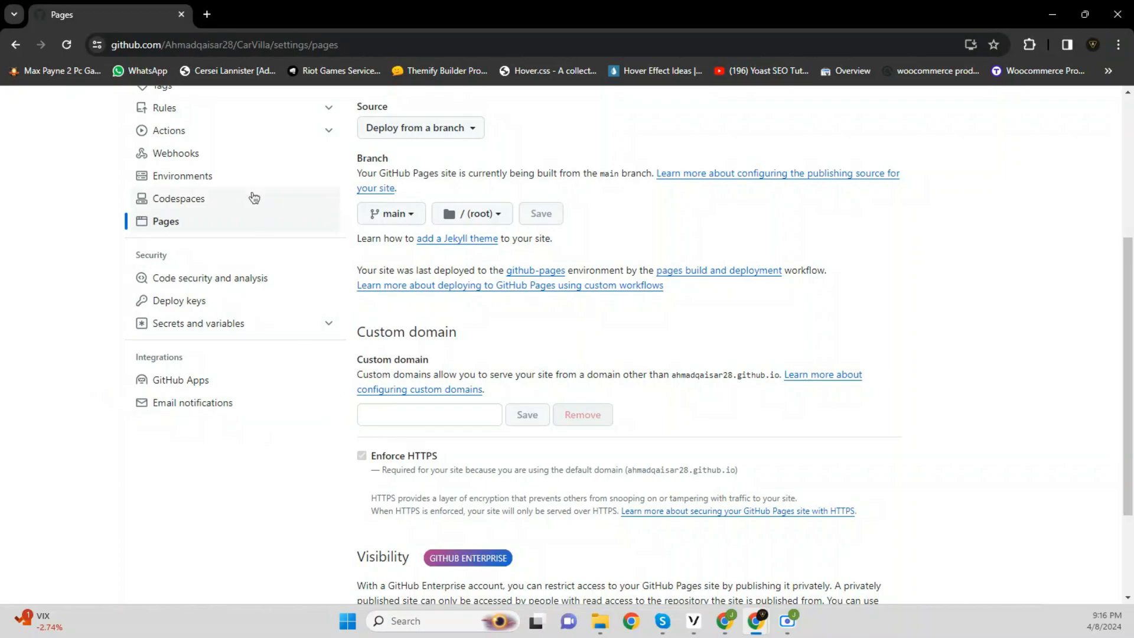
Load the copied GitHub Docs link in a new tab
click(205, 16)
right_click(205, 44)
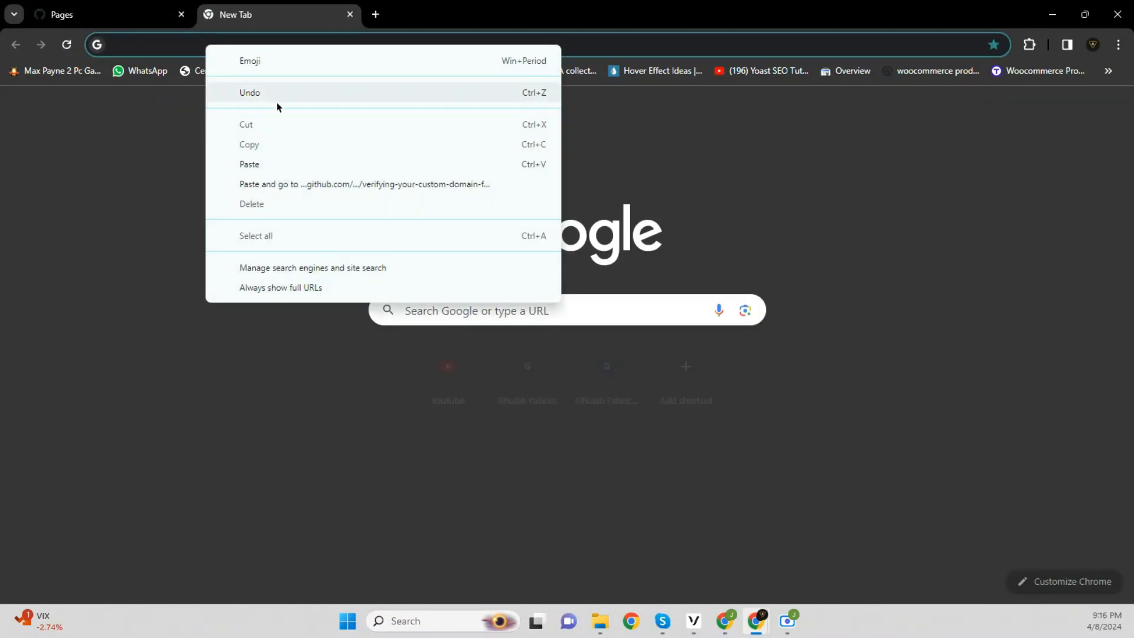
click(297, 165)
key(Return)
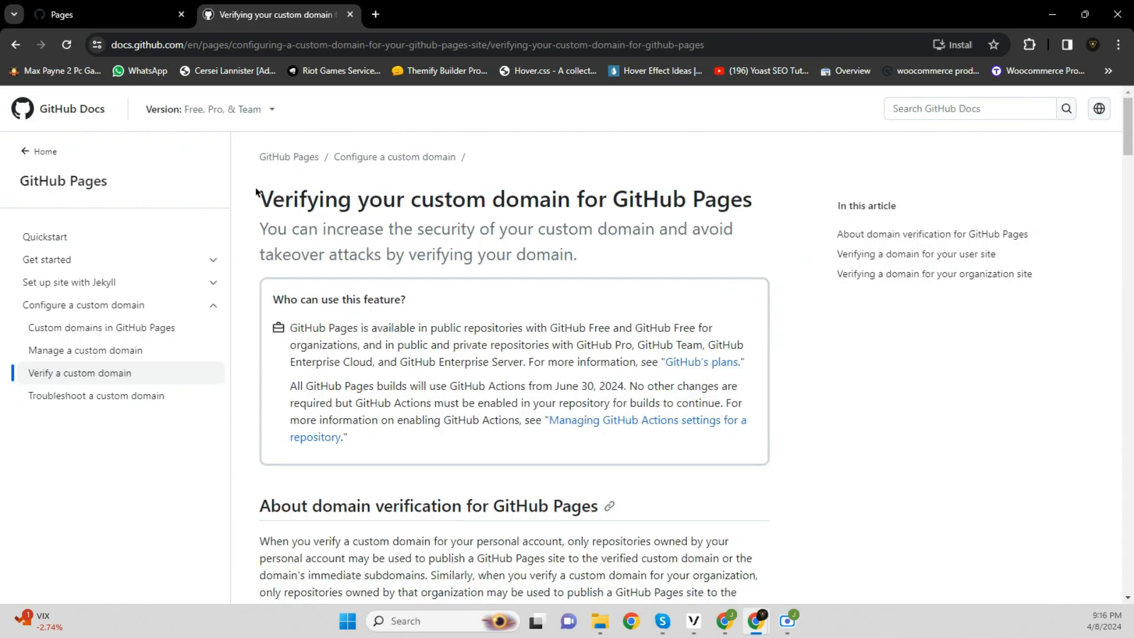
Read down the 'Verifying your custom domain' article through its DNS TXT record steps
scroll(243, 210, down, 4)
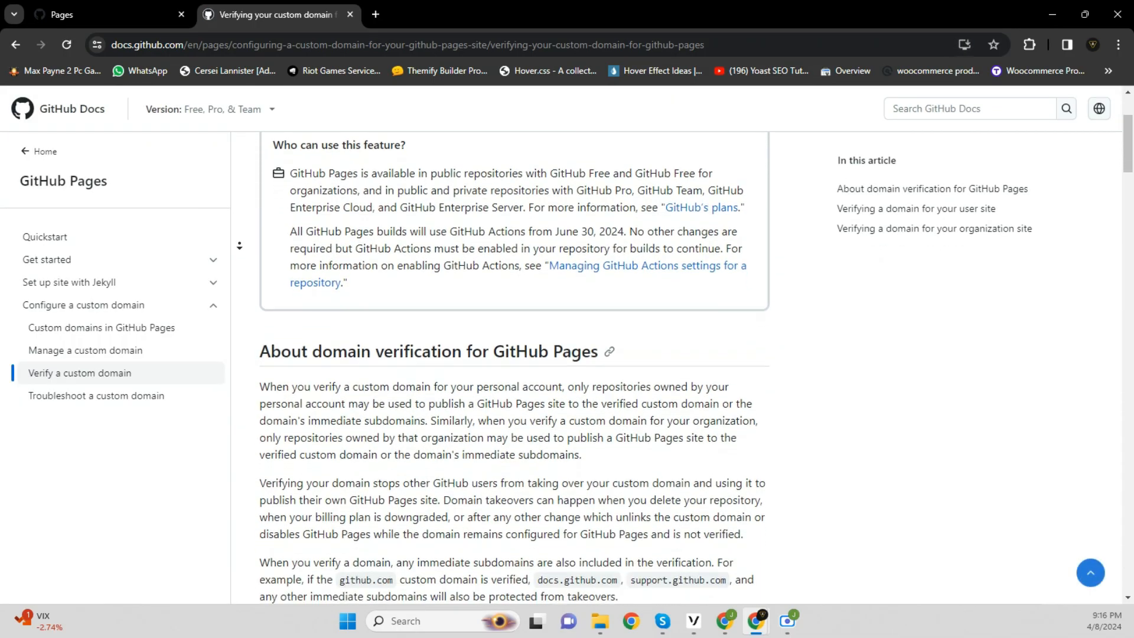
scroll(239, 246, down, 5)
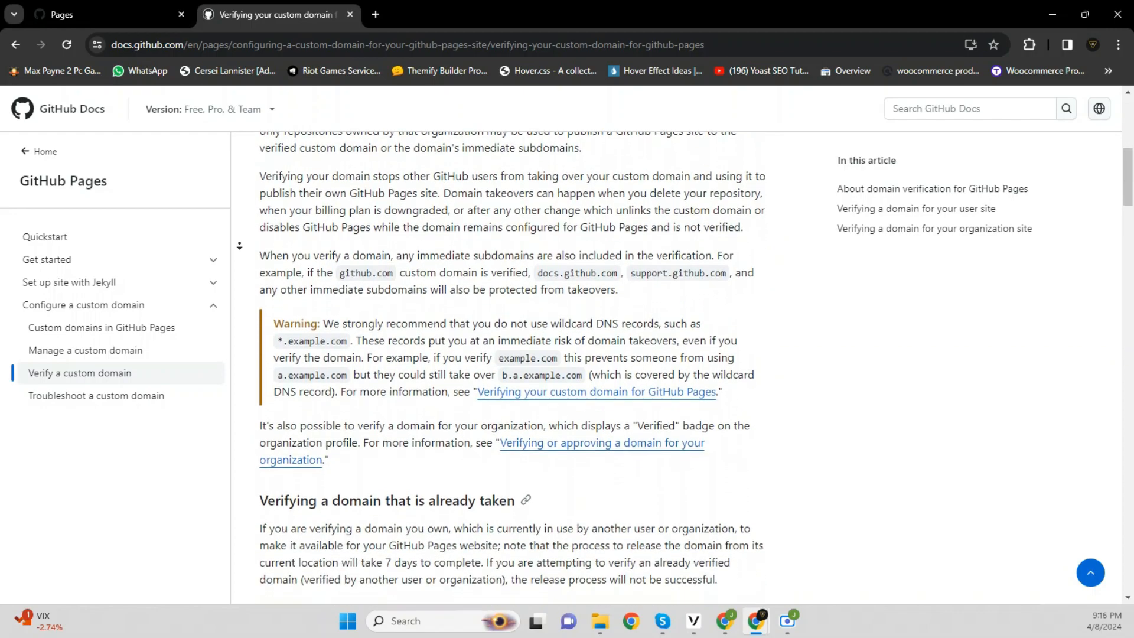
scroll(239, 245, down, 5)
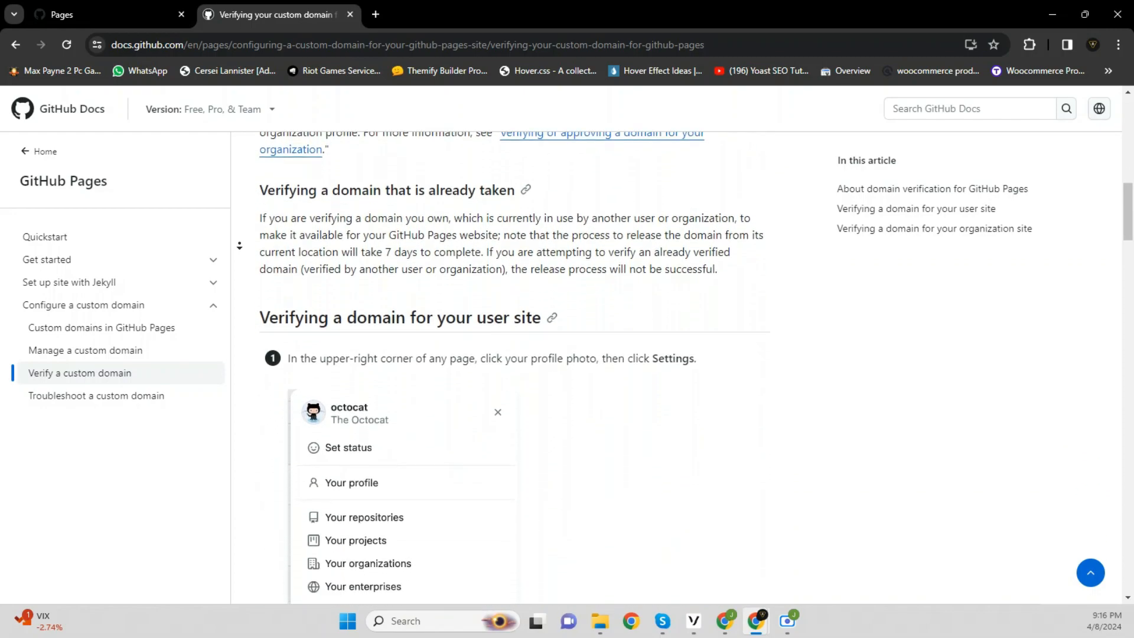
scroll(239, 245, down, 5)
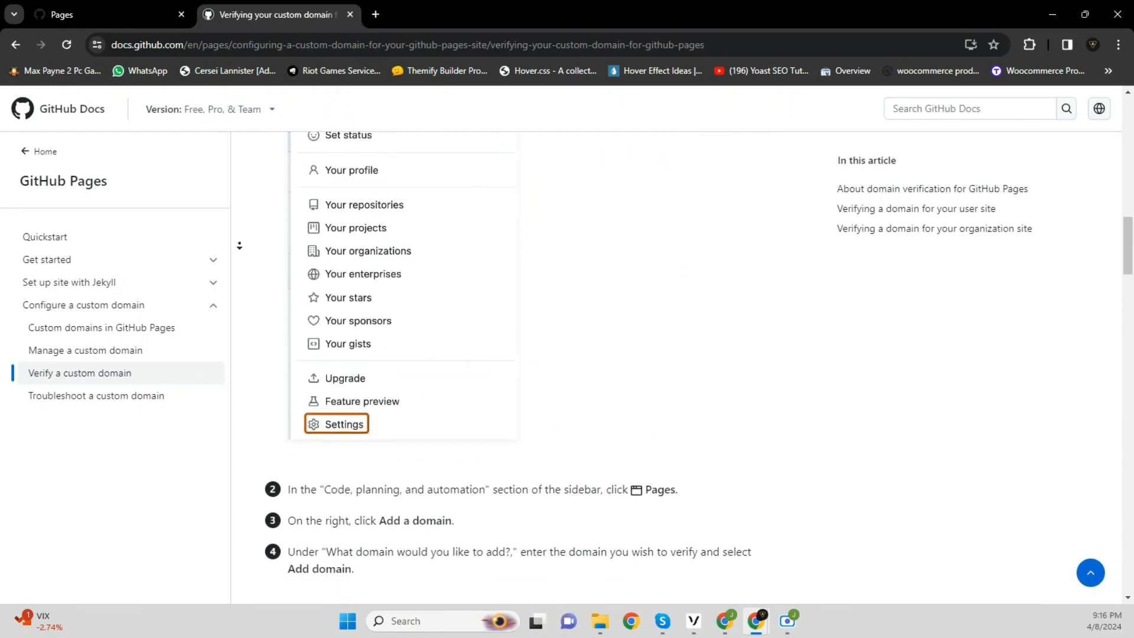
scroll(239, 246, down, 5)
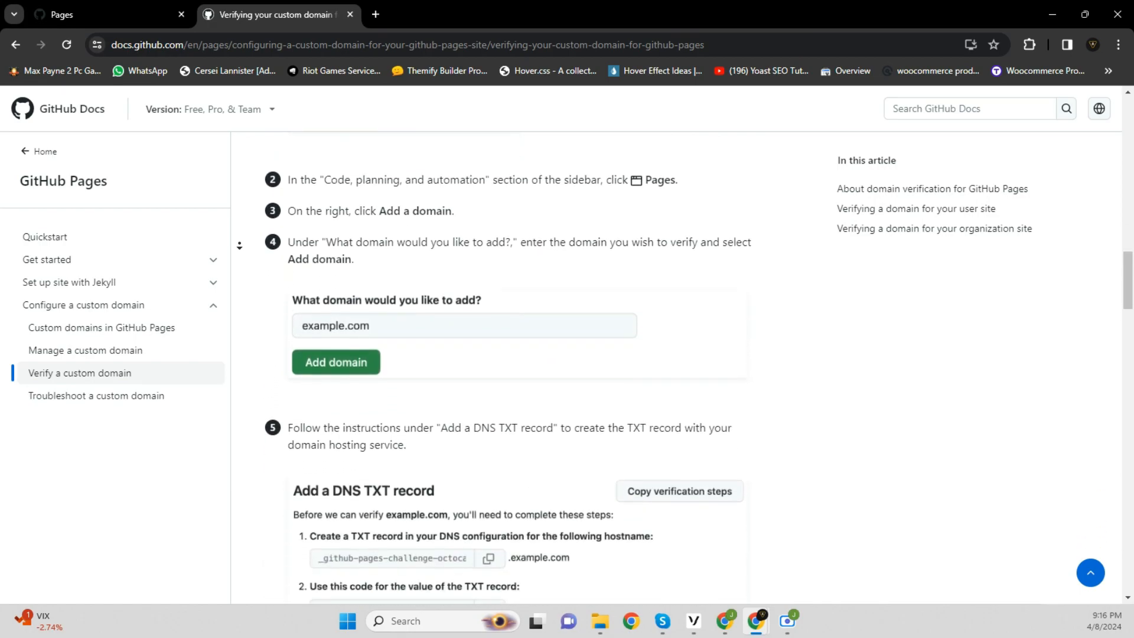
scroll(239, 246, down, 5)
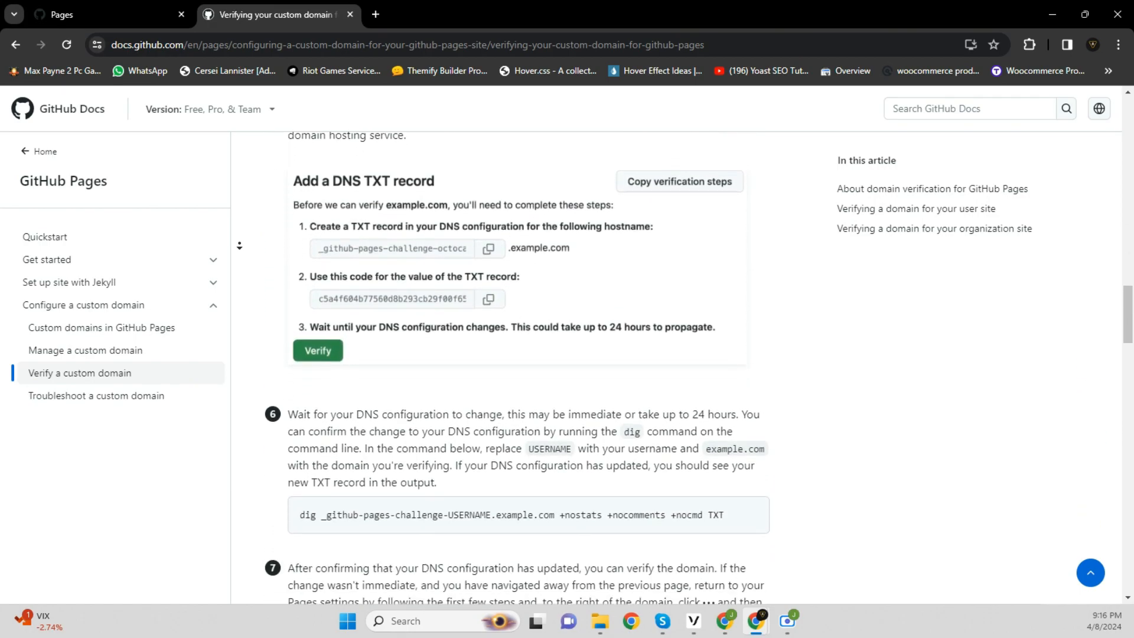
scroll(239, 246, down, 2)
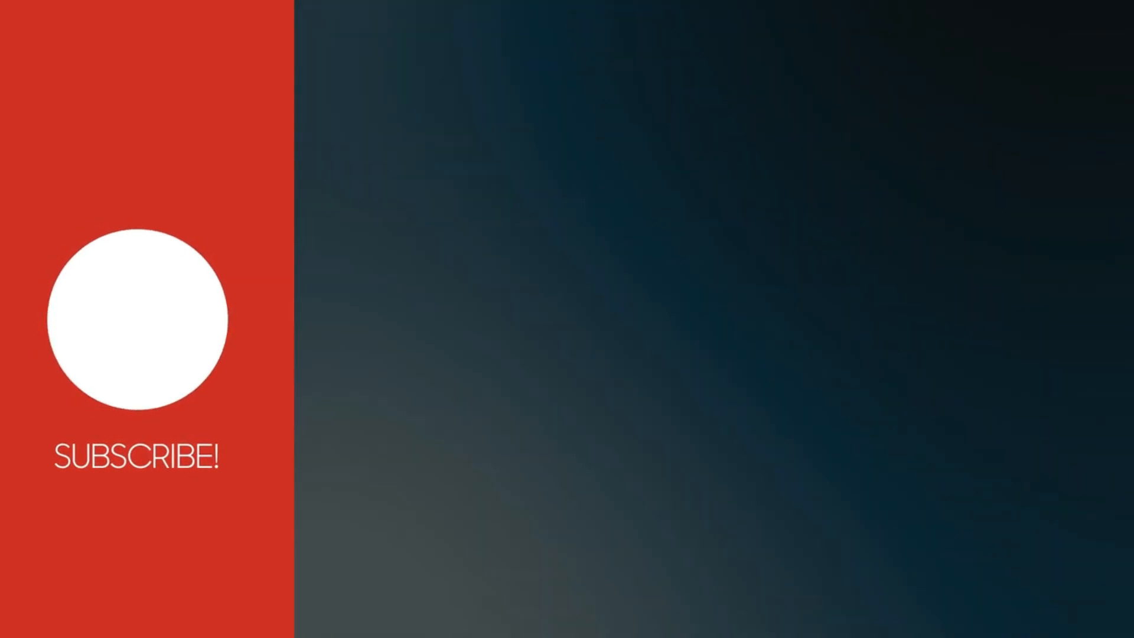